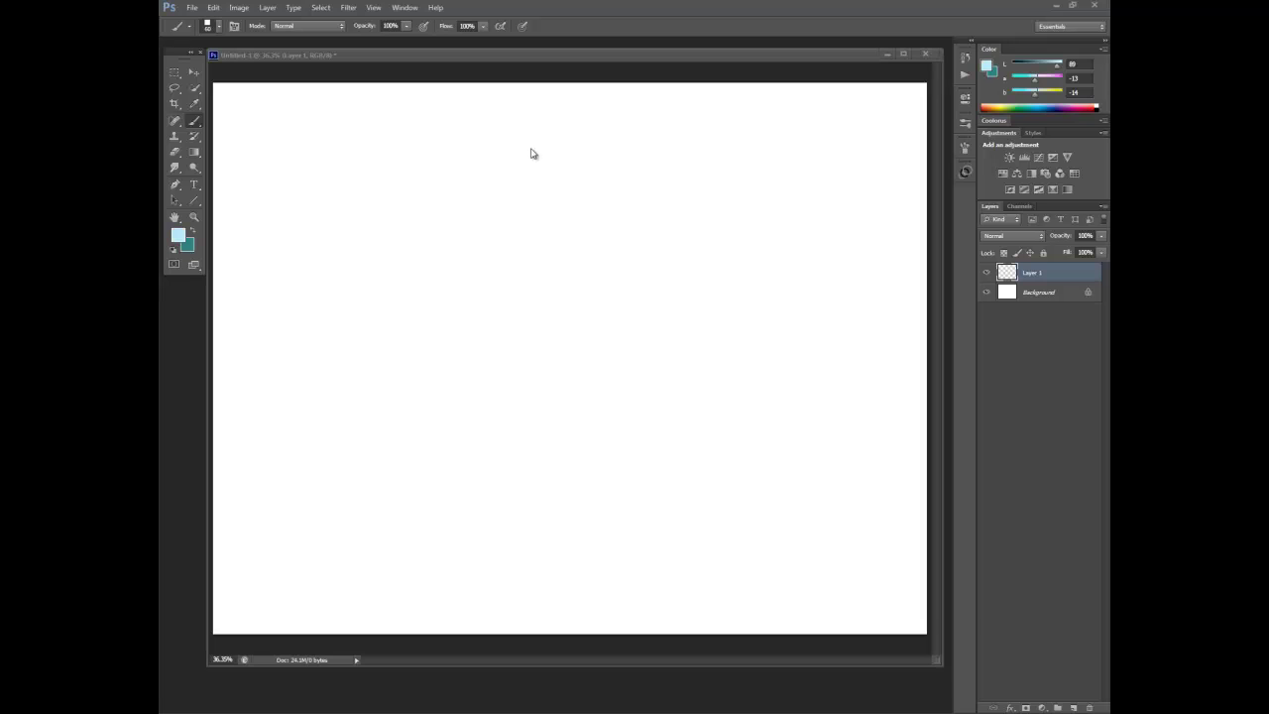
# Step: Switch the Color panel to HSB sliders and raise the foreground brightness to 100
pyautogui.moveTo(437, 62)
pyautogui.mouseDown()
pyautogui.moveTo(433, 51)
pyautogui.moveTo(429, 73)
pyautogui.moveTo(438, 57)
pyautogui.mouseUp()
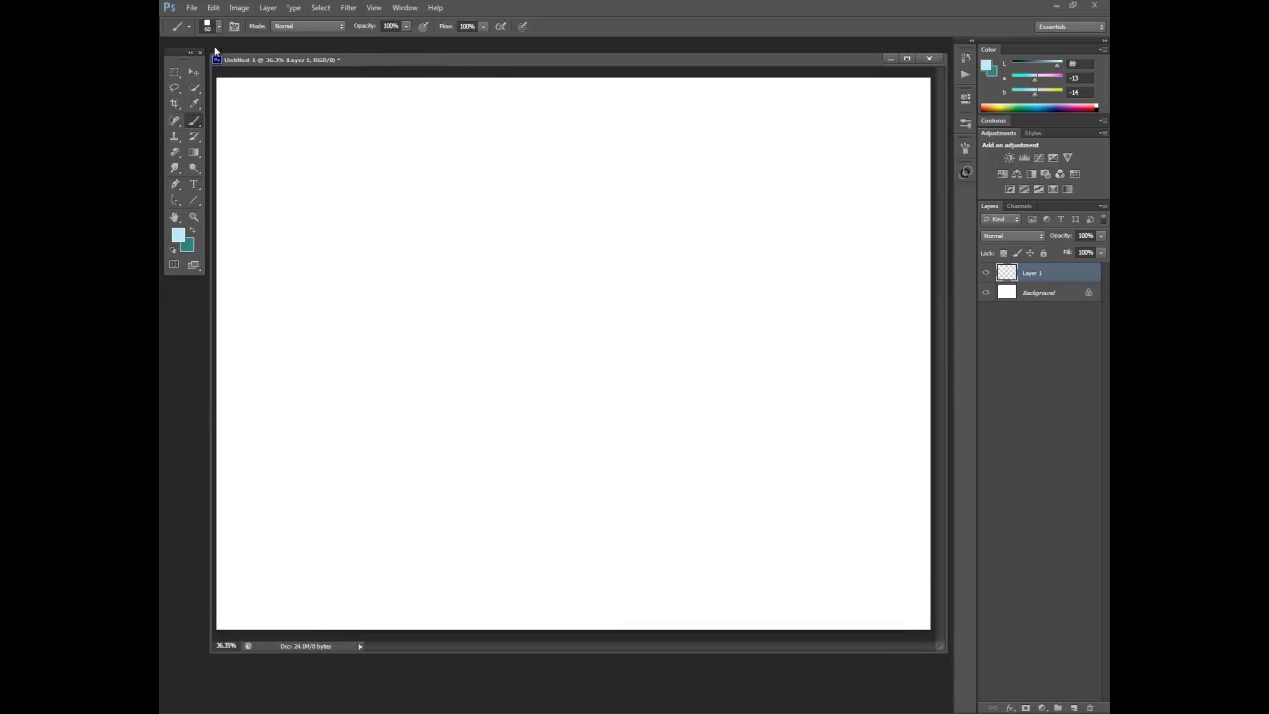
pyautogui.moveTo(183, 54); pyautogui.dragTo(181, 48)
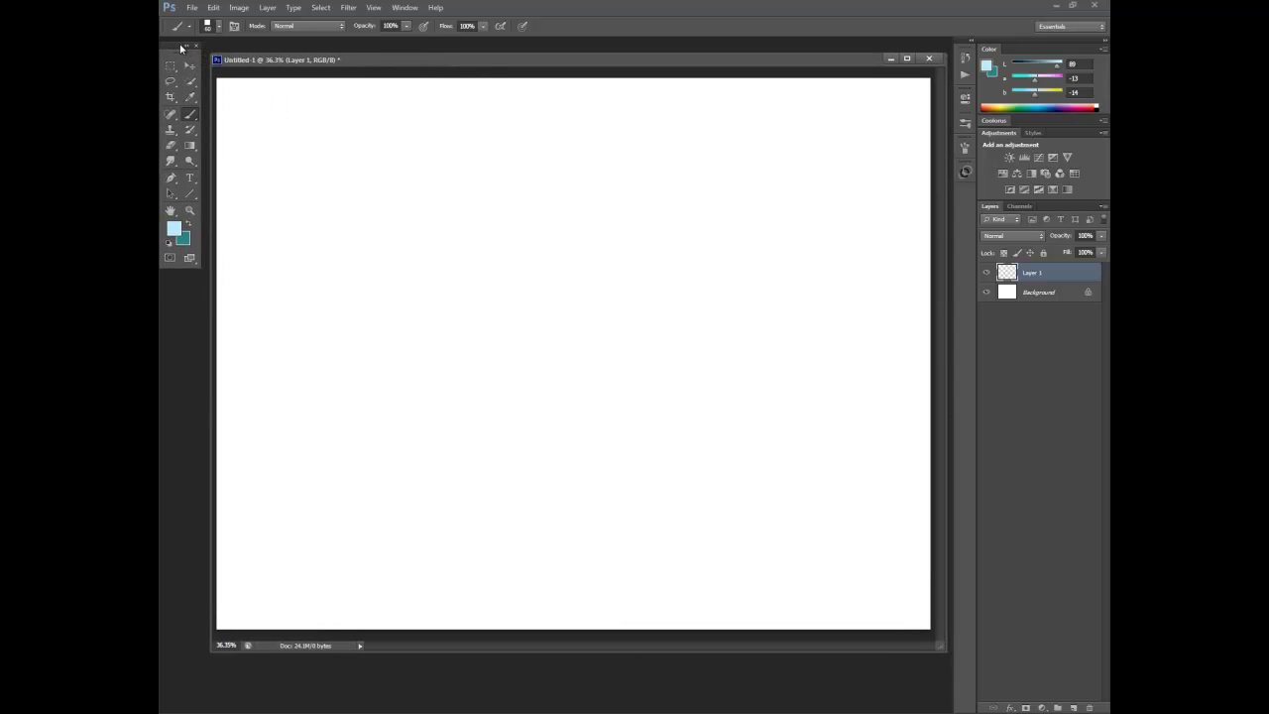
pyautogui.click(1102, 48)
pyautogui.click(1035, 83)
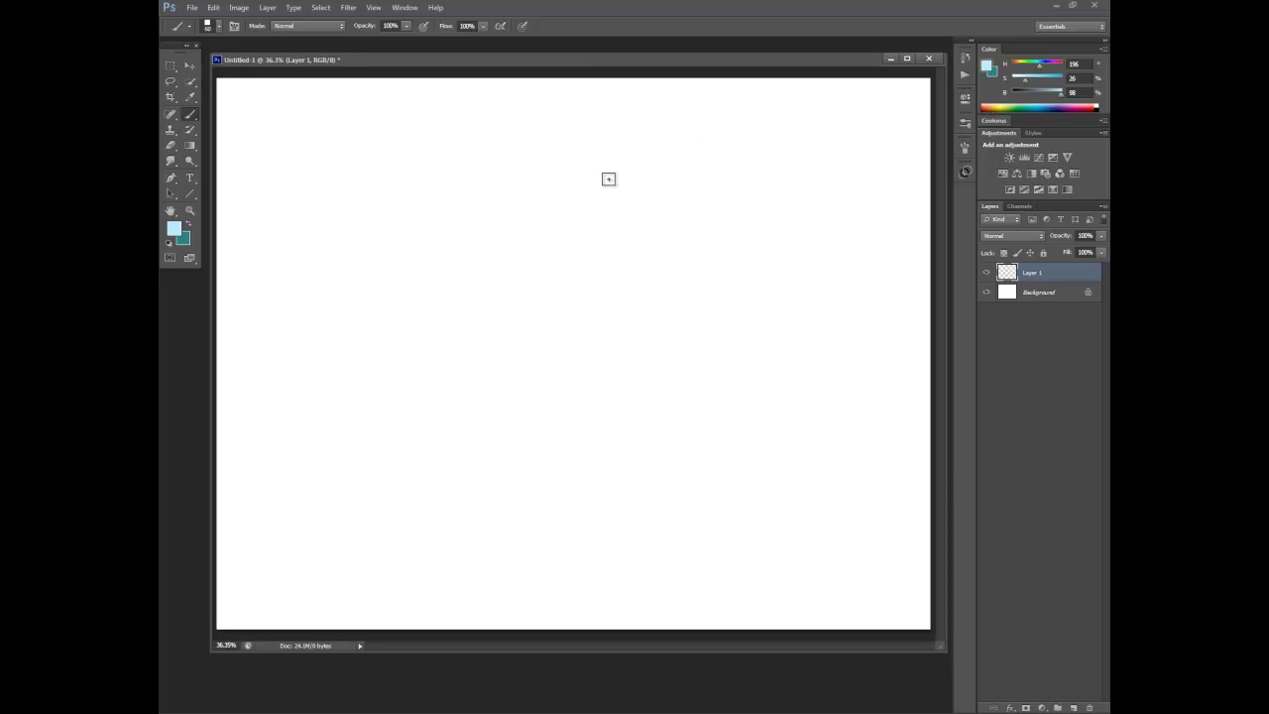
pyautogui.moveTo(1059, 98); pyautogui.dragTo(1069, 100)
# Step: Switch the Color panel back to Lab sliders
pyautogui.moveTo(482, 54)
pyautogui.mouseDown()
pyautogui.moveTo(481, 71)
pyautogui.moveTo(477, 59)
pyautogui.mouseUp()
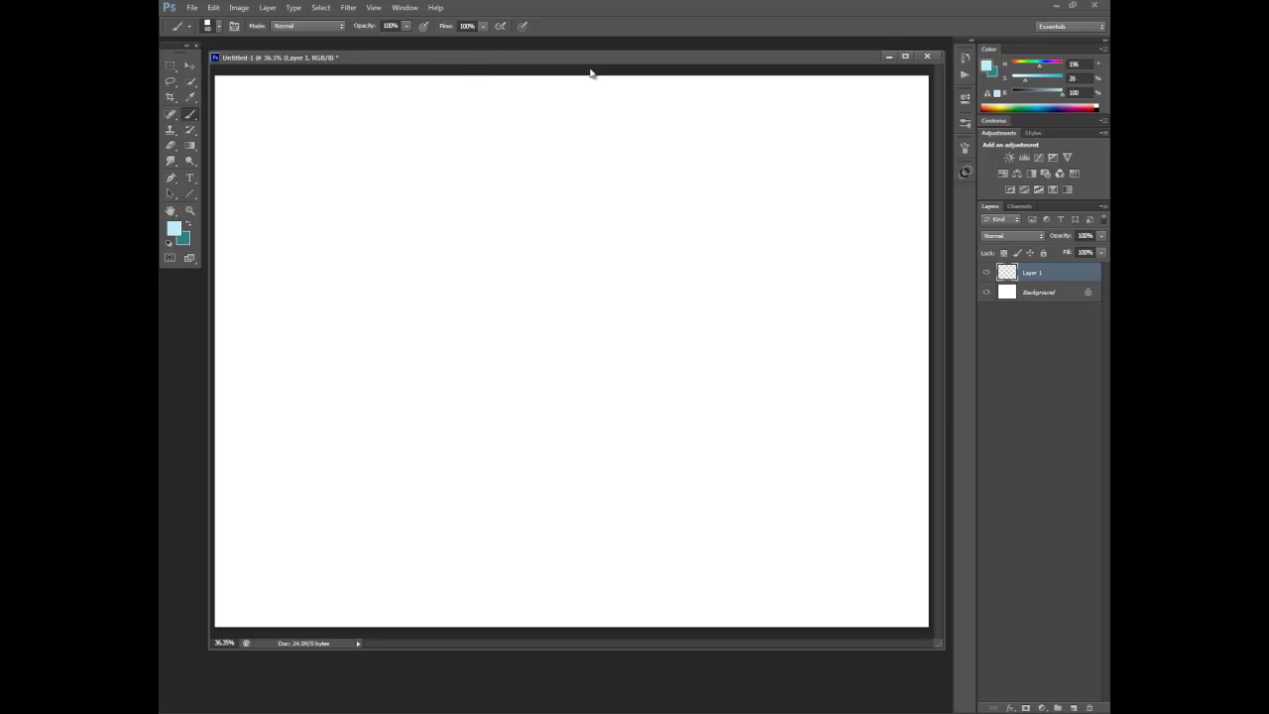
pyautogui.click(1103, 49)
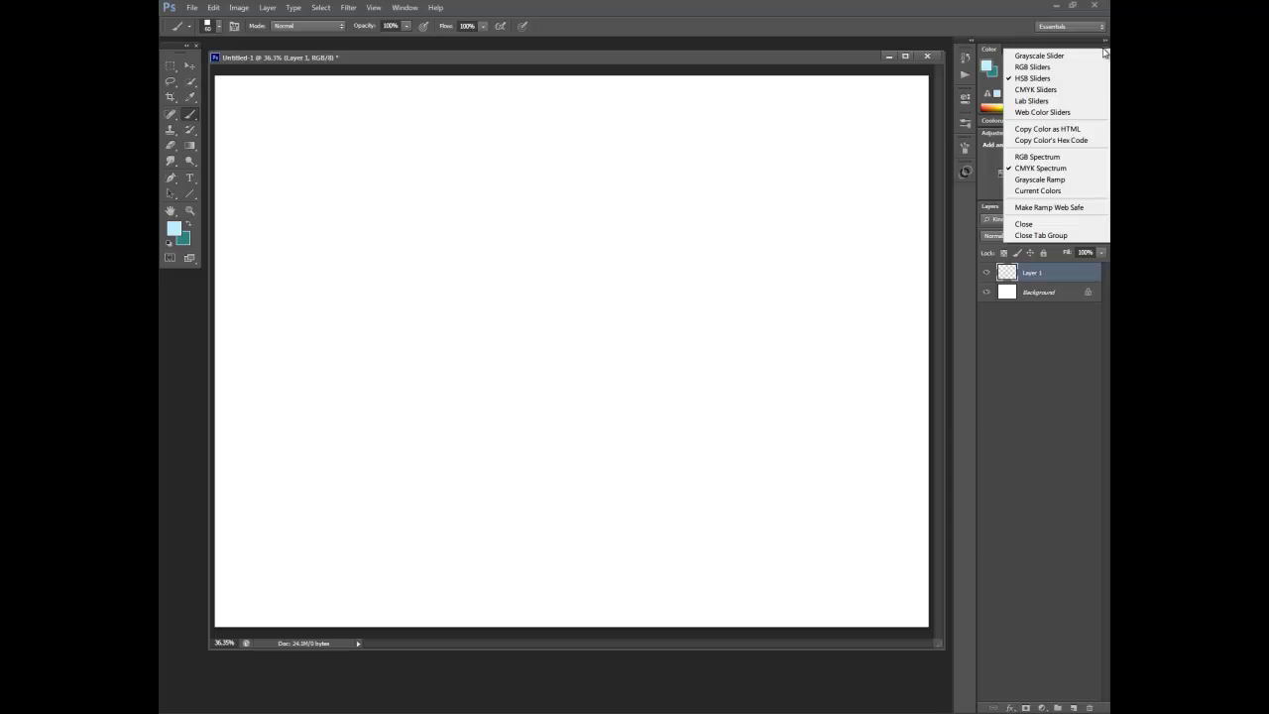
pyautogui.click(1040, 103)
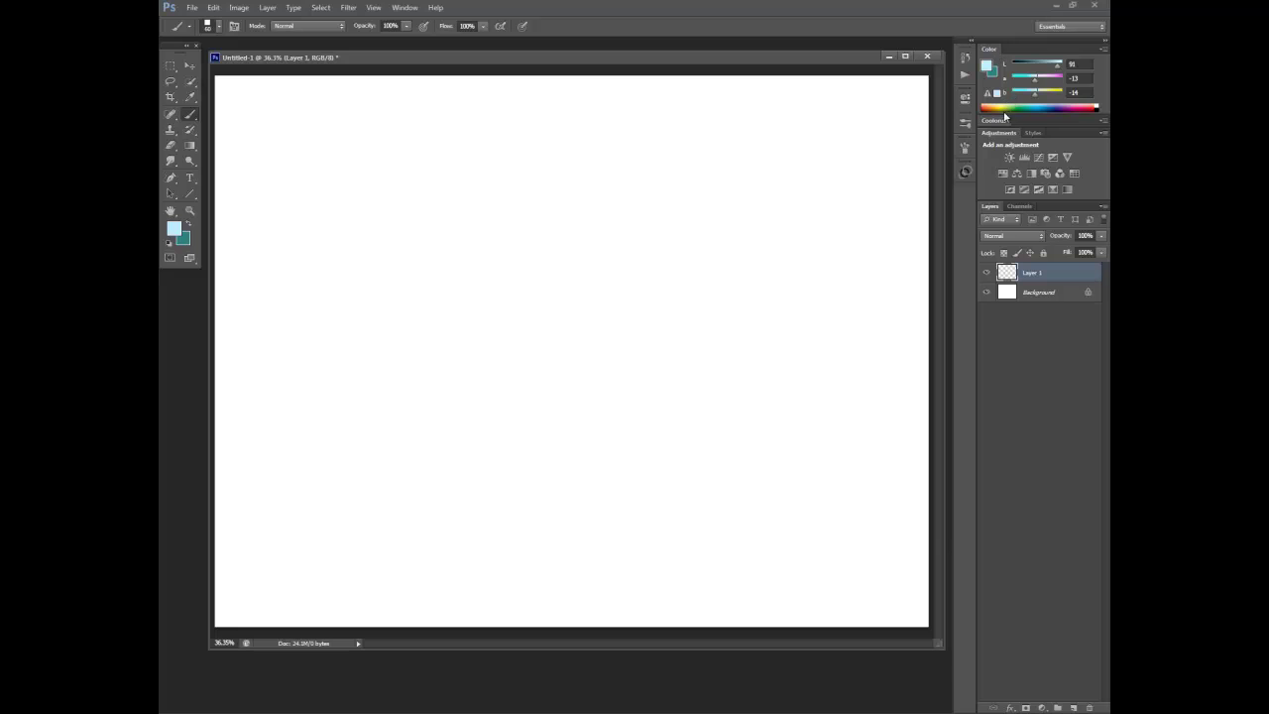
# Step: Adjust the Lab L, a and b sliders to make the foreground blue (Lab 50, −76, −52)
pyautogui.click(1103, 48)
pyautogui.click(1005, 43)
pyautogui.moveTo(1057, 69); pyautogui.dragTo(1020, 83)
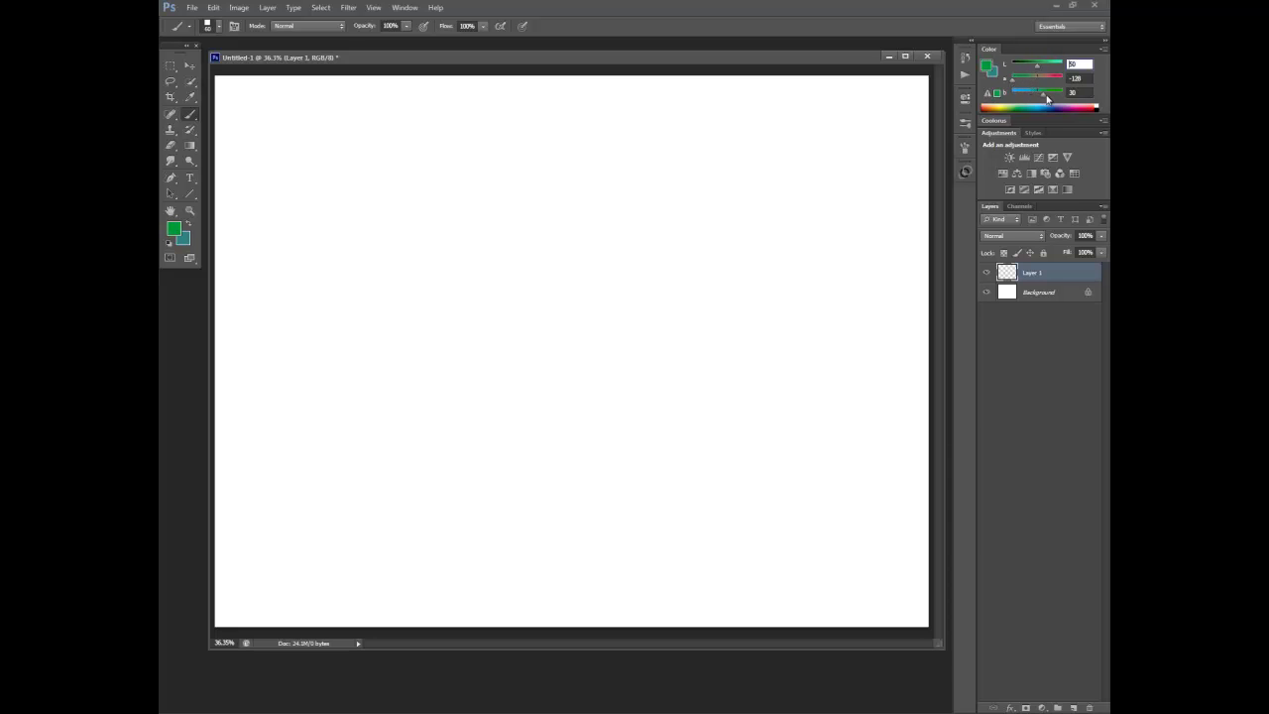
pyautogui.moveTo(1045, 95); pyautogui.dragTo(1022, 81)
pyautogui.click(175, 230)
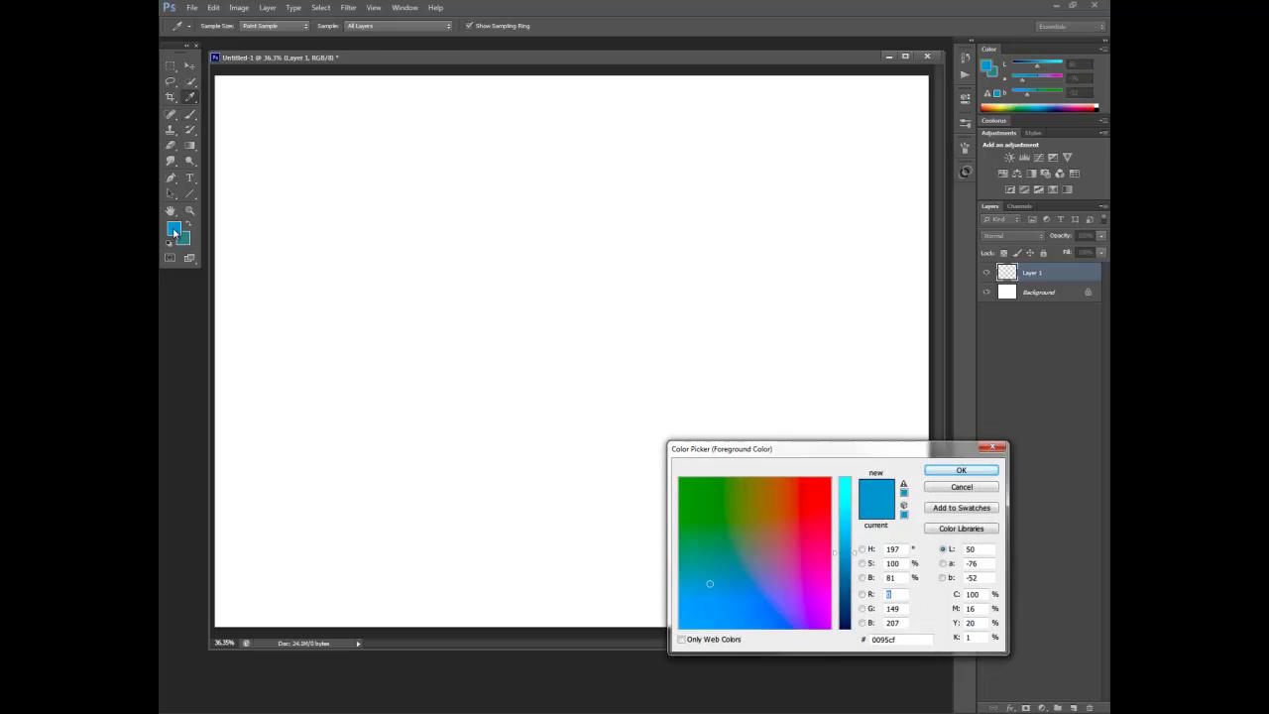
pyautogui.moveTo(764, 449); pyautogui.dragTo(677, 173)
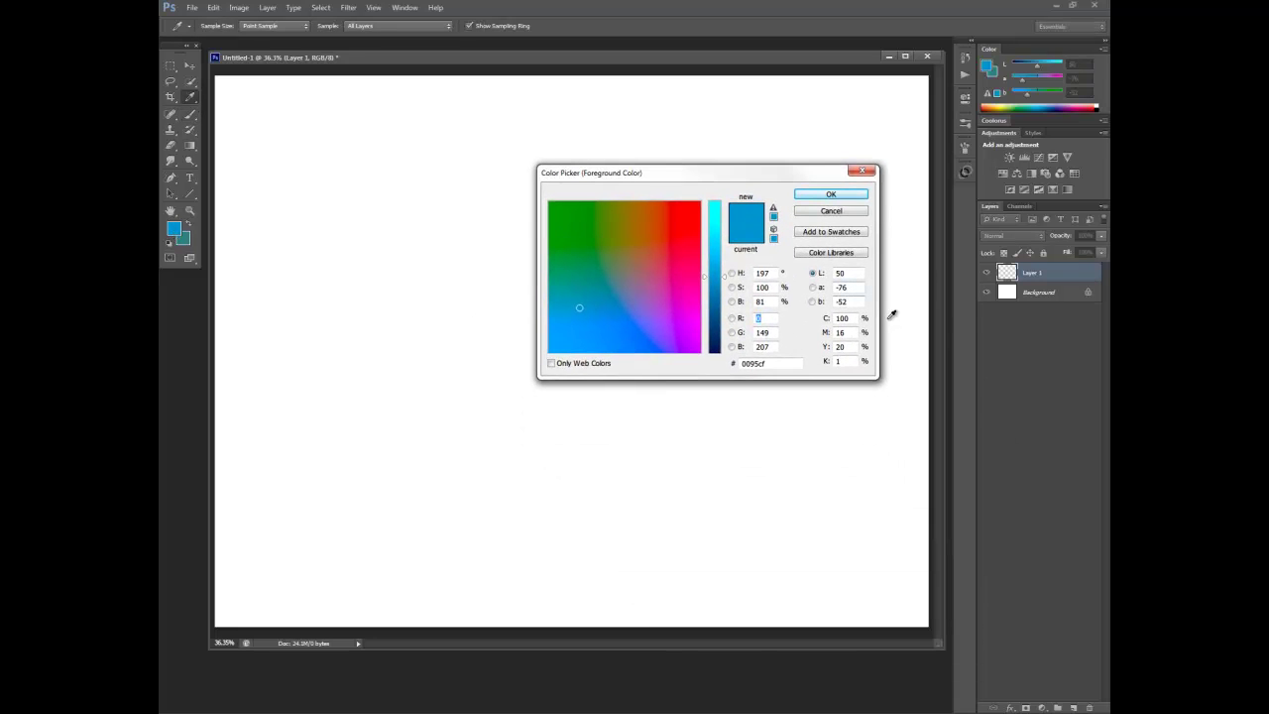
pyautogui.click(815, 274)
pyautogui.moveTo(729, 283); pyautogui.dragTo(722, 193)
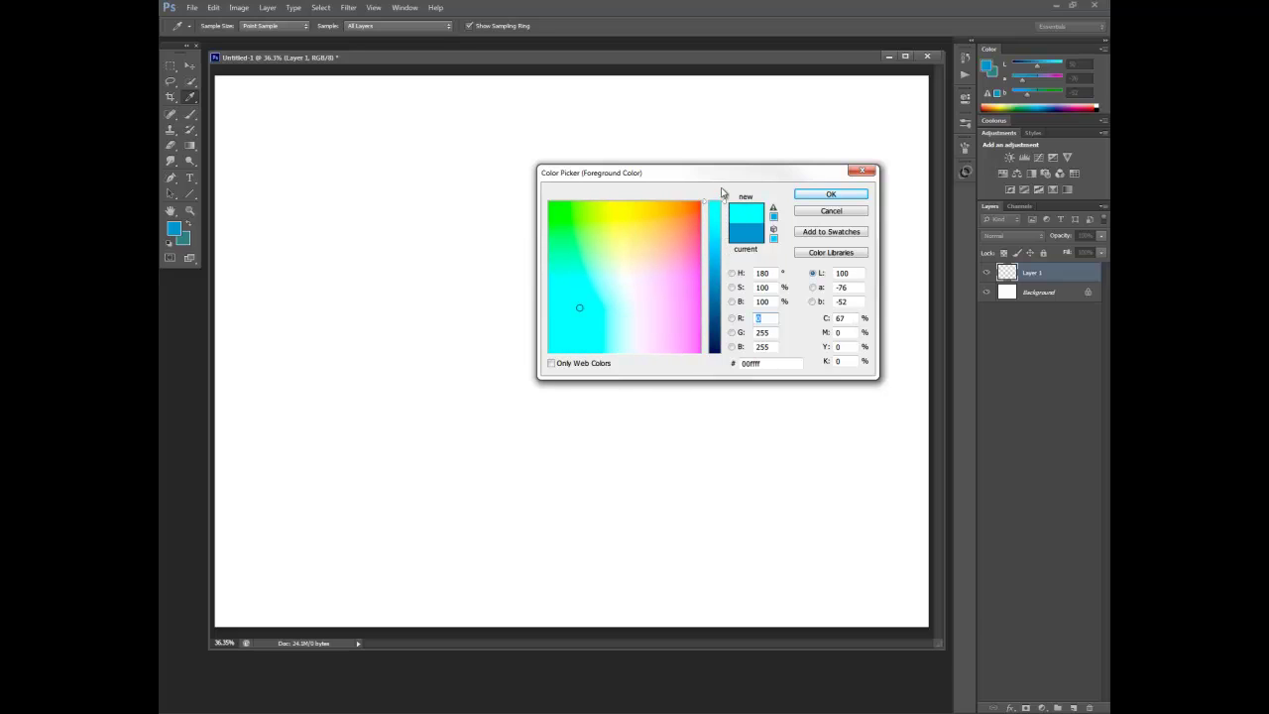
pyautogui.click(775, 217)
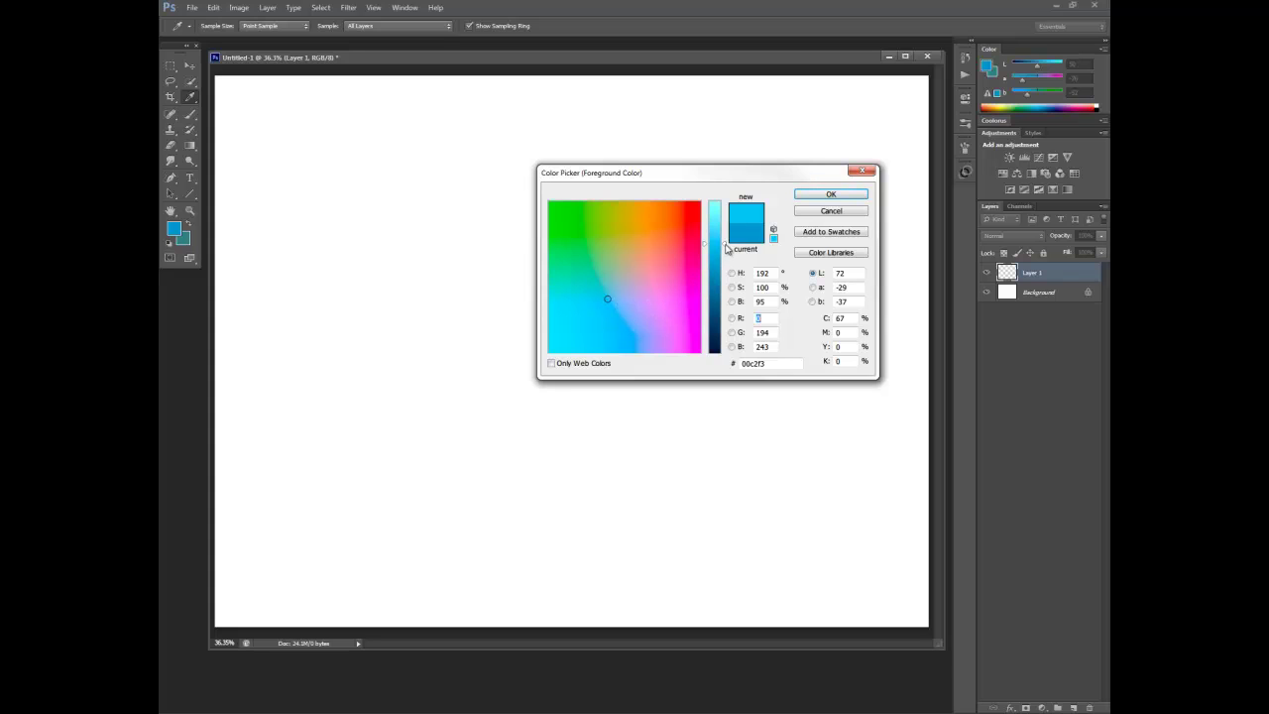
pyautogui.moveTo(726, 249); pyautogui.dragTo(726, 185)
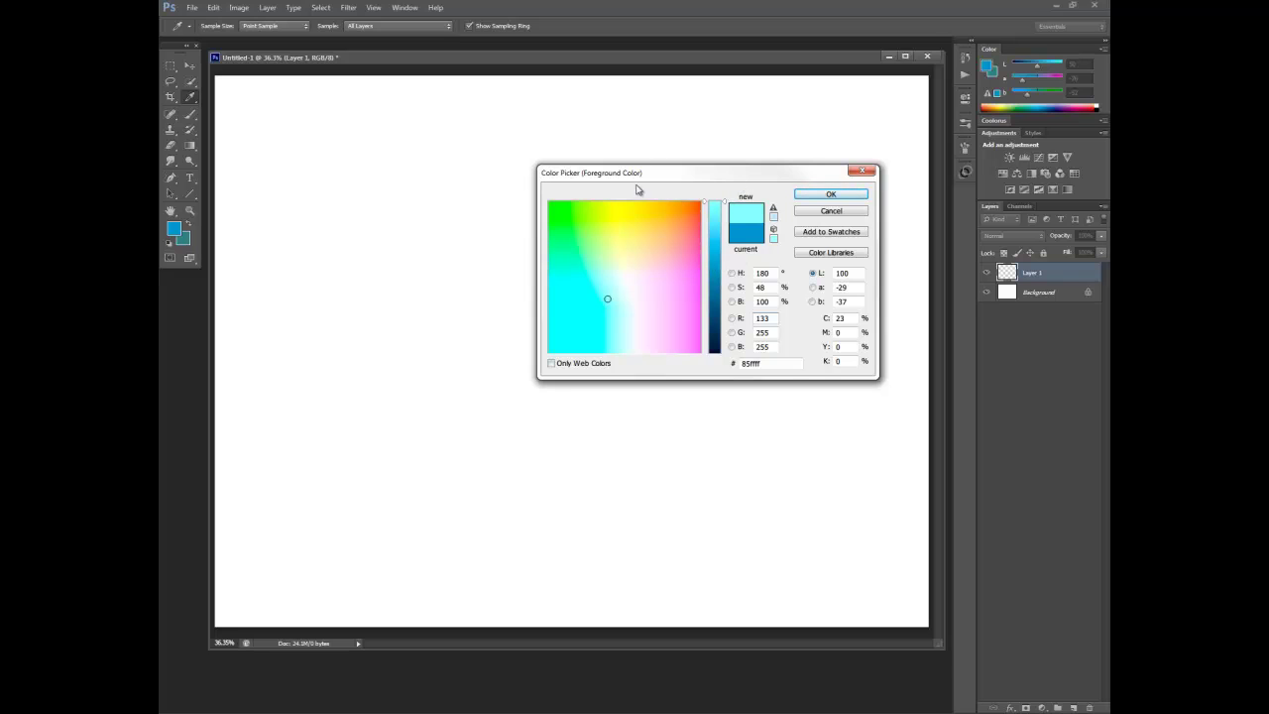
# Step: Cancel the colour picker, then convert the document to CMYK Color with Don't Flatten
pyautogui.click(813, 212)
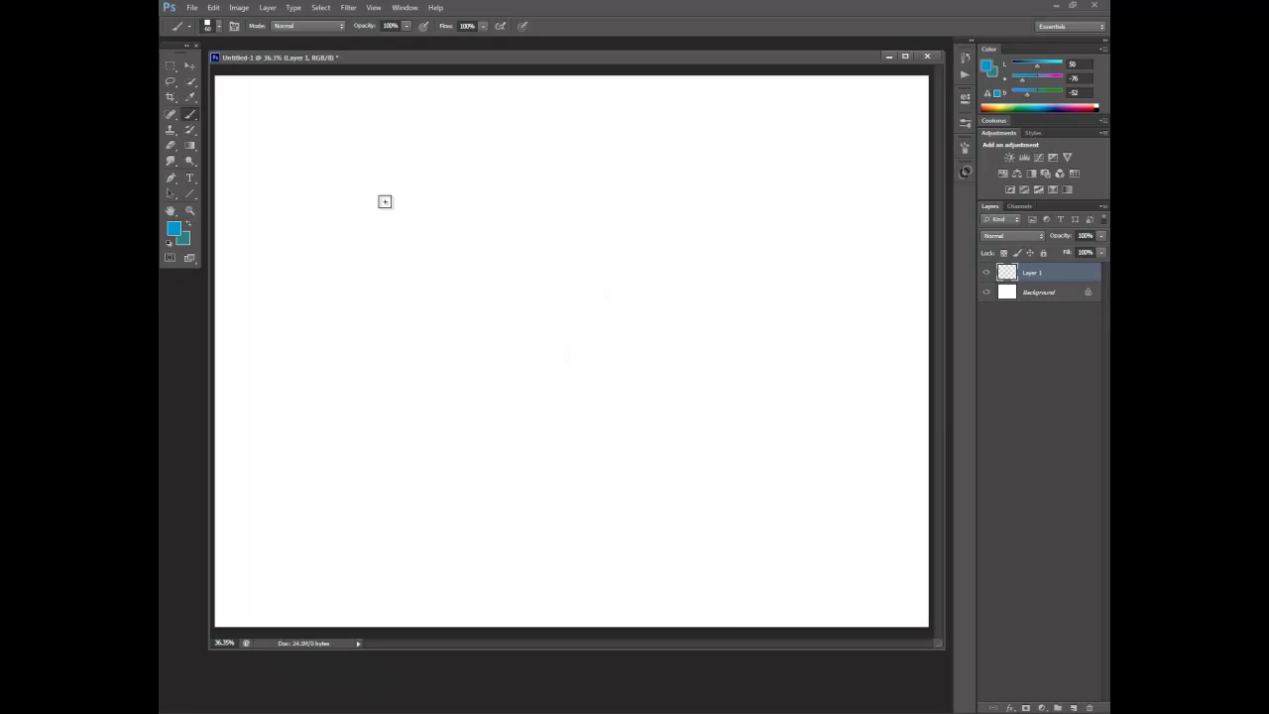
pyautogui.click(401, 9)
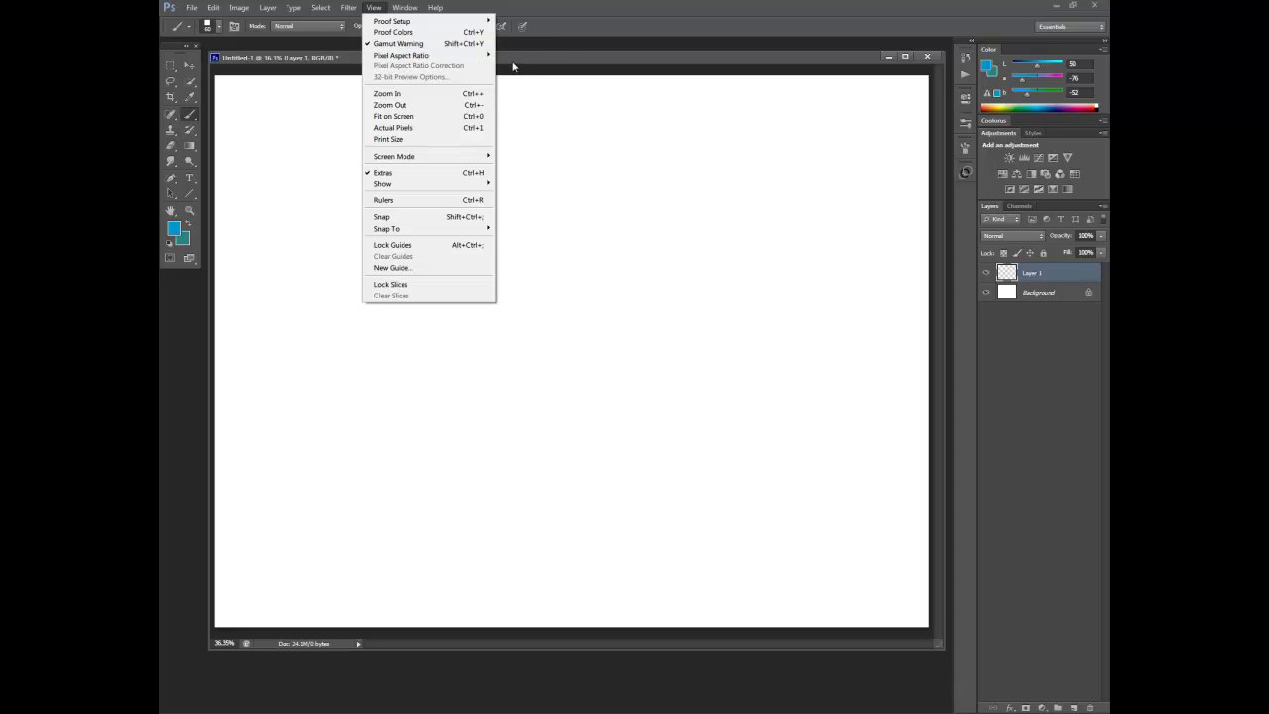
pyautogui.moveTo(238, 8)
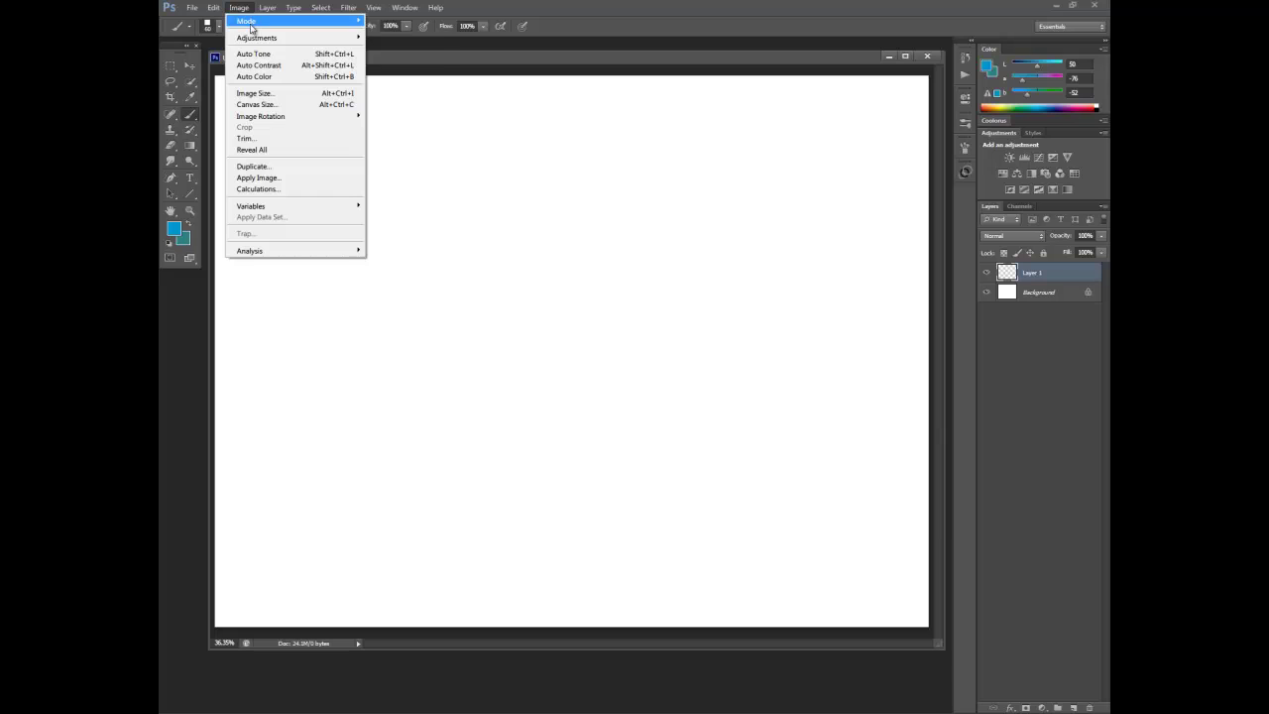
pyautogui.click(407, 77)
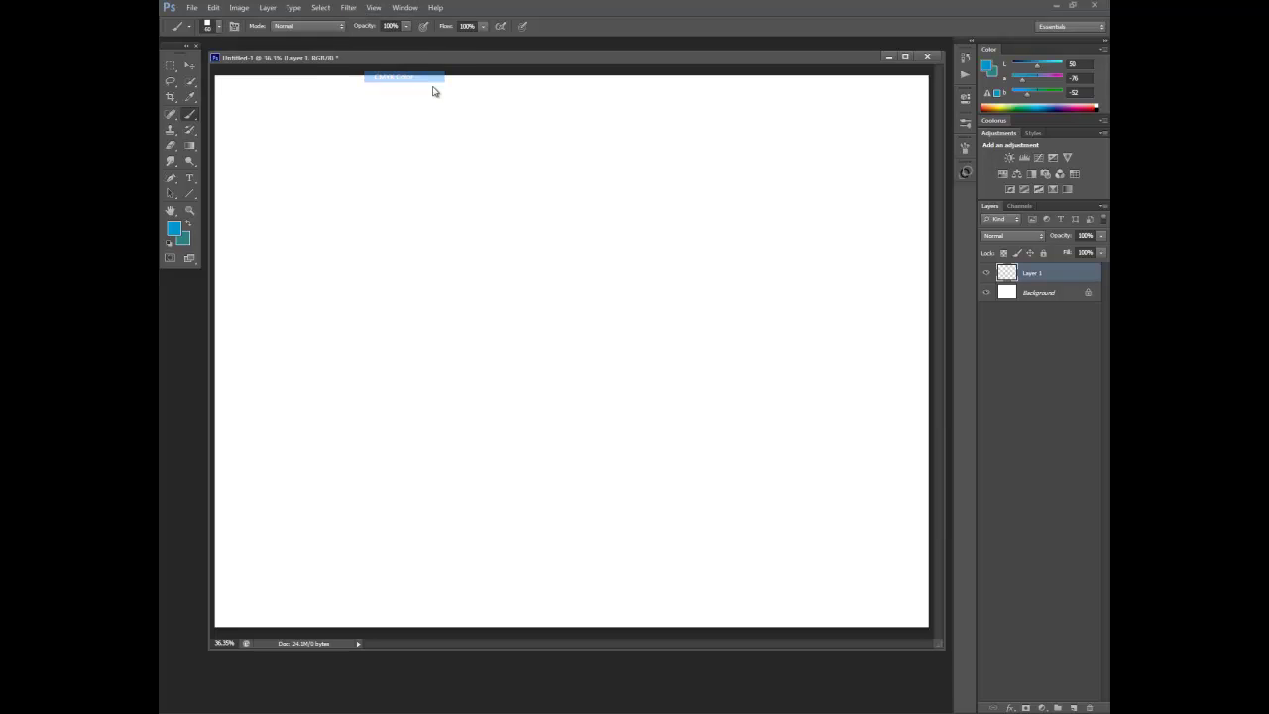
pyautogui.click(707, 269)
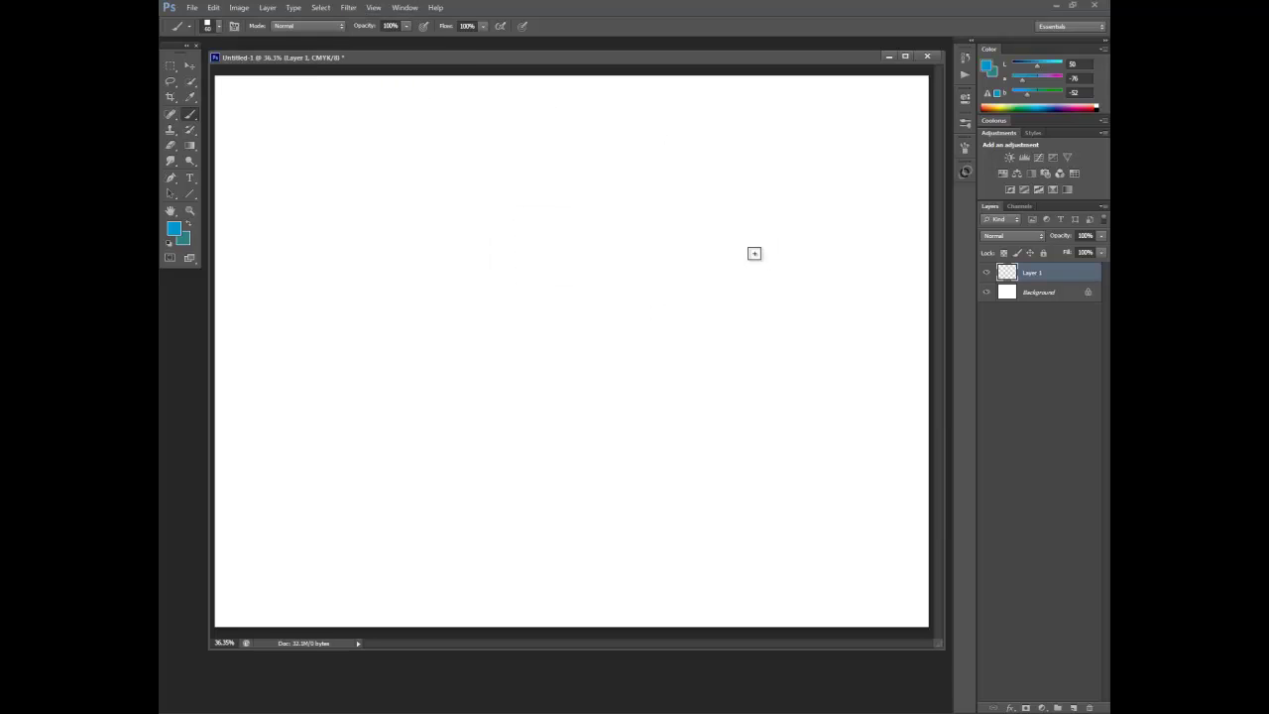
# Step: Set the foreground lightness to 100 and paint test cyan scribbles on the canvas
pyautogui.moveTo(1041, 71); pyautogui.dragTo(1068, 72)
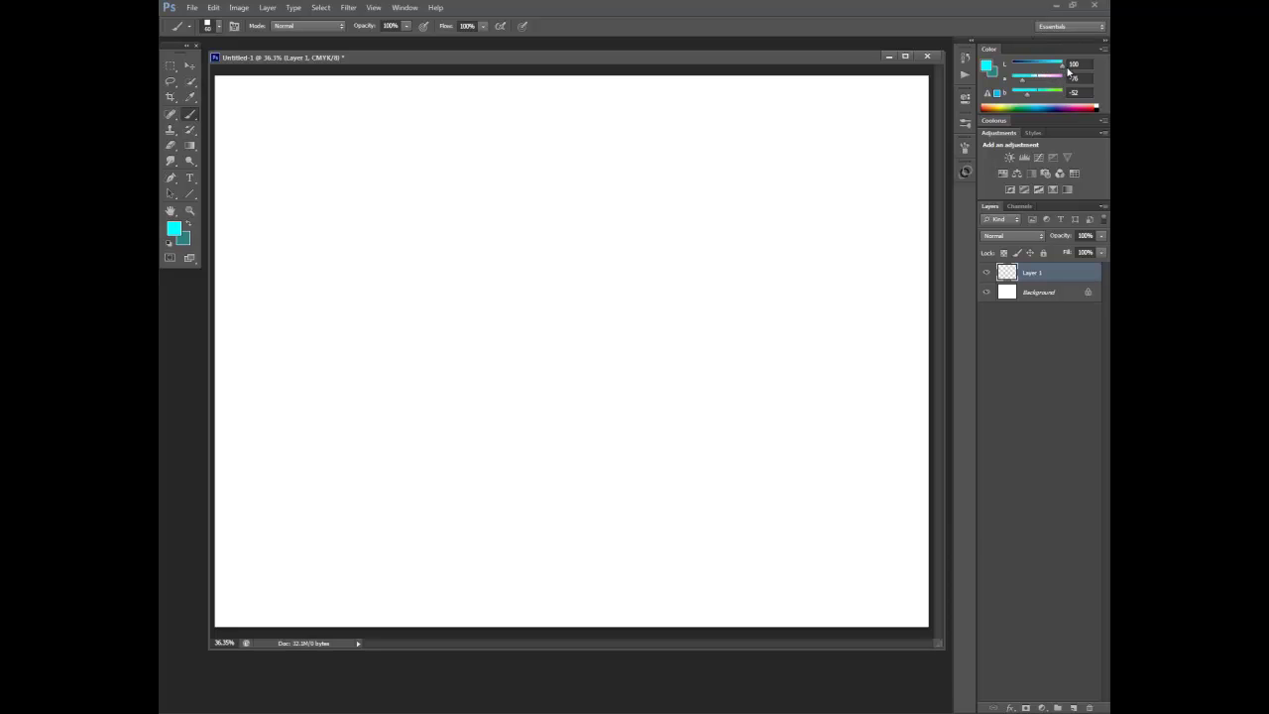
pyautogui.moveTo(627, 213)
pyautogui.mouseDown()
pyautogui.moveTo(529, 326)
pyautogui.moveTo(618, 283)
pyautogui.moveTo(636, 355)
pyautogui.moveTo(650, 302)
pyautogui.moveTo(601, 188)
pyautogui.mouseUp()
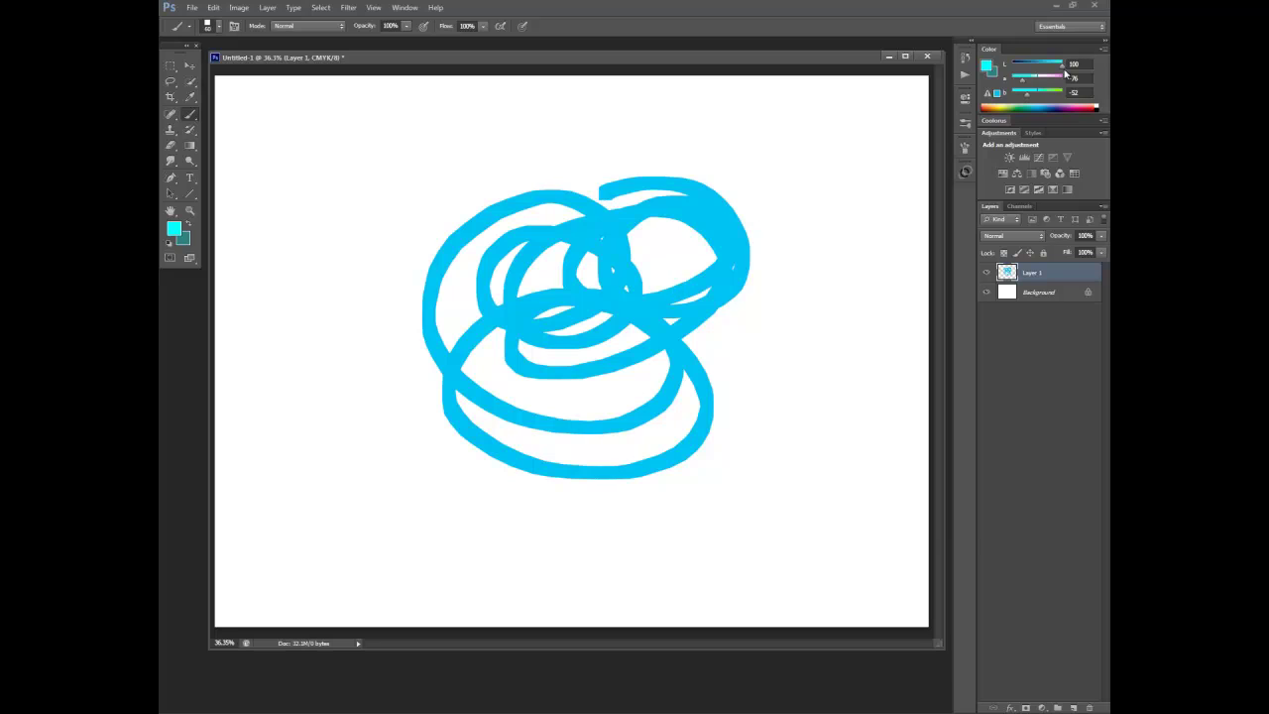
pyautogui.moveTo(1036, 68); pyautogui.dragTo(1062, 68)
pyautogui.moveTo(397, 281)
pyautogui.mouseDown()
pyautogui.moveTo(436, 204)
pyautogui.moveTo(552, 175)
pyautogui.moveTo(605, 188)
pyautogui.mouseUp()
# Step: Toggle View > Gamut Warning, then undo the painted scribbles
pyautogui.click(374, 8)
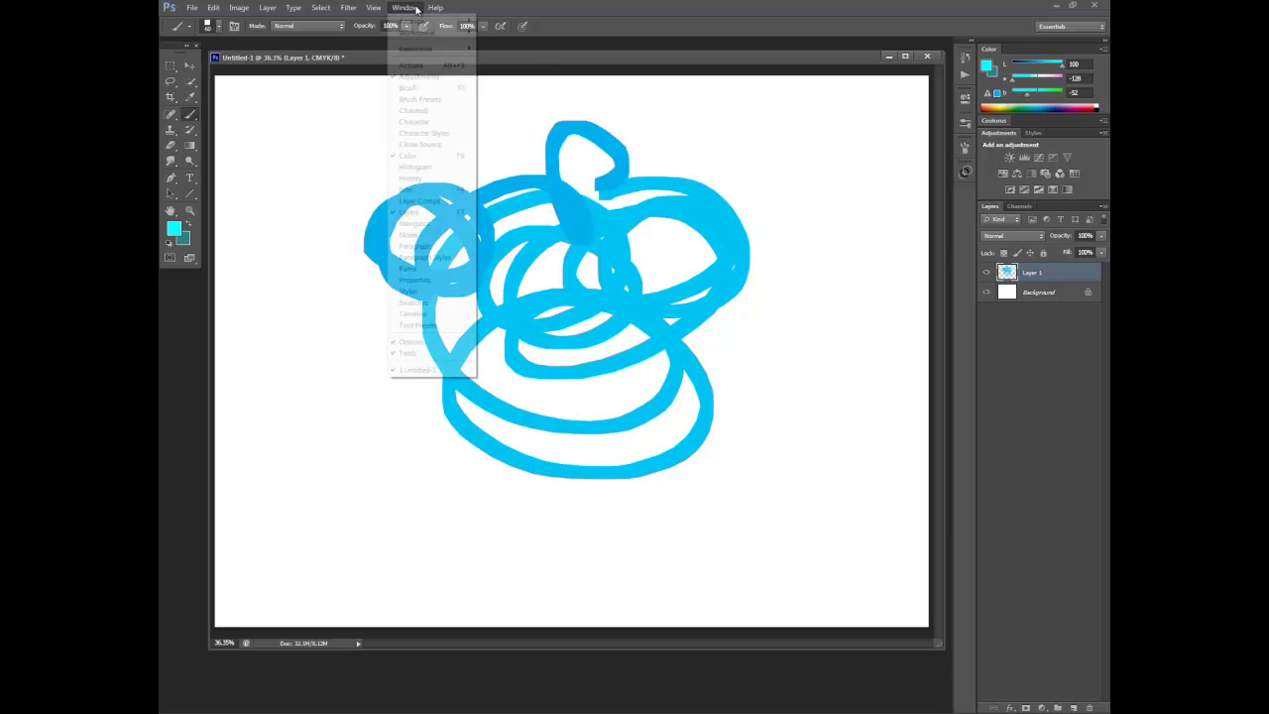
pyautogui.click(396, 42)
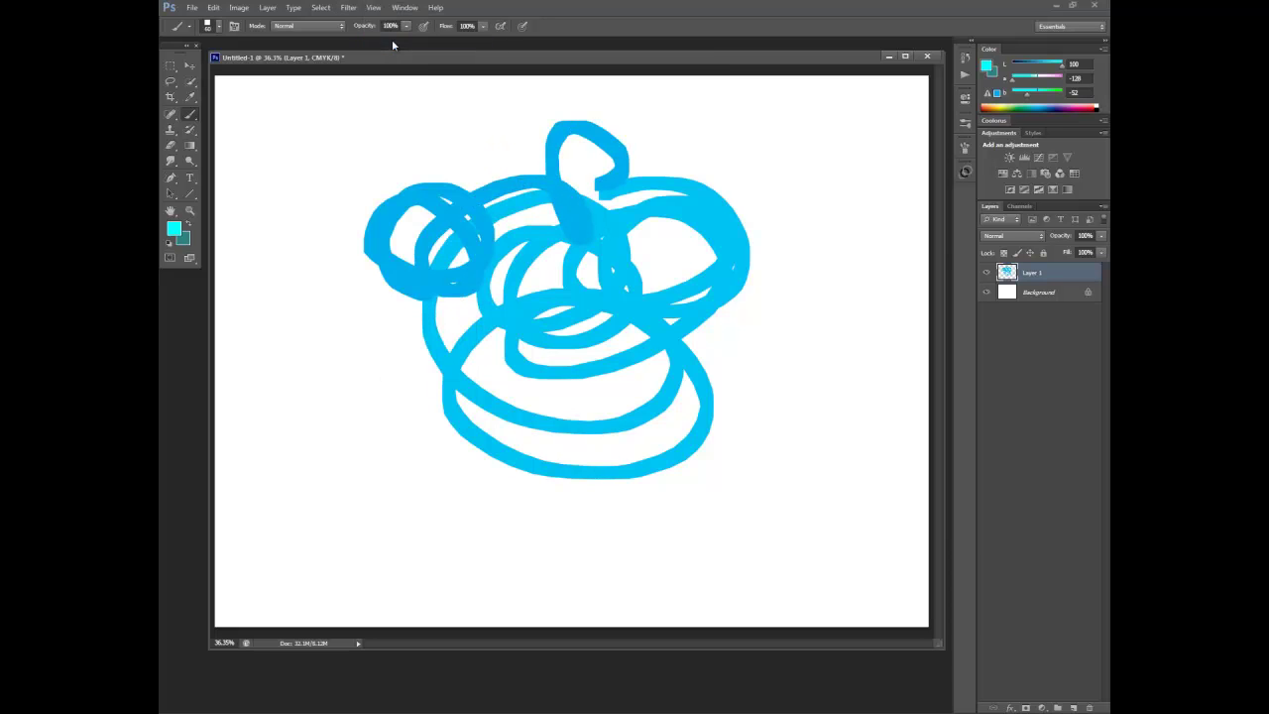
pyautogui.click(385, 9)
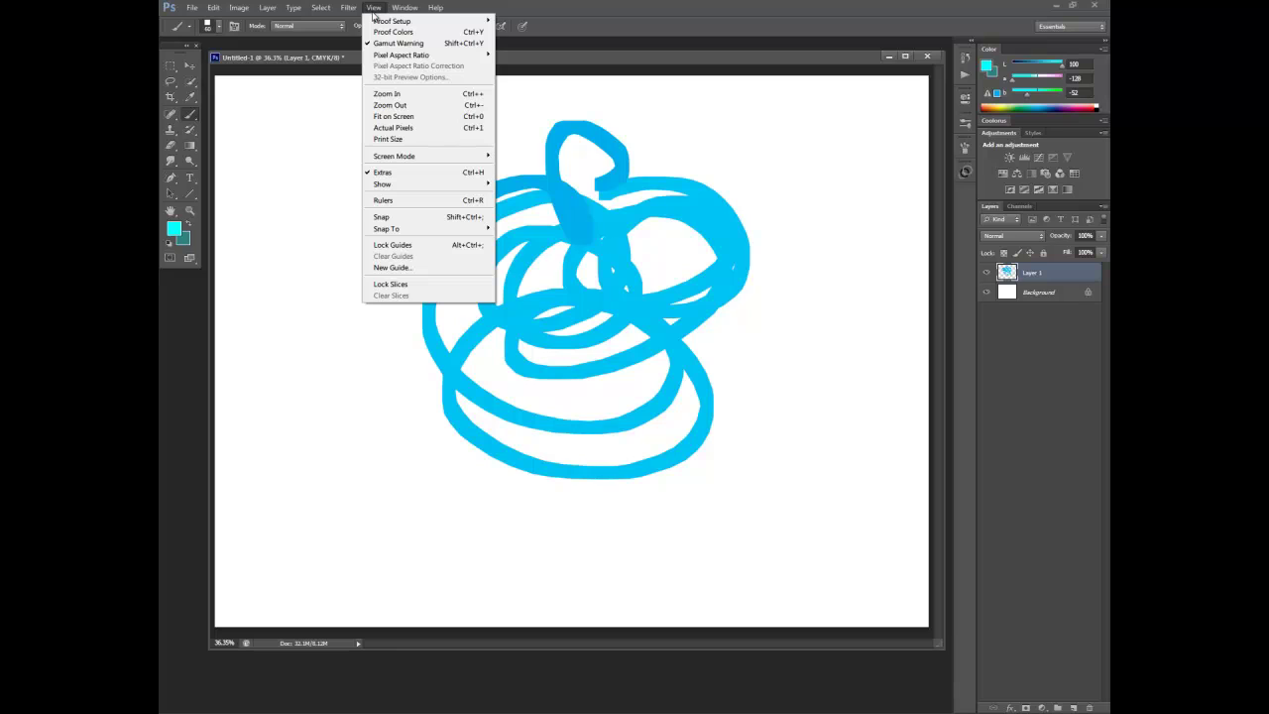
pyautogui.click(515, 63)
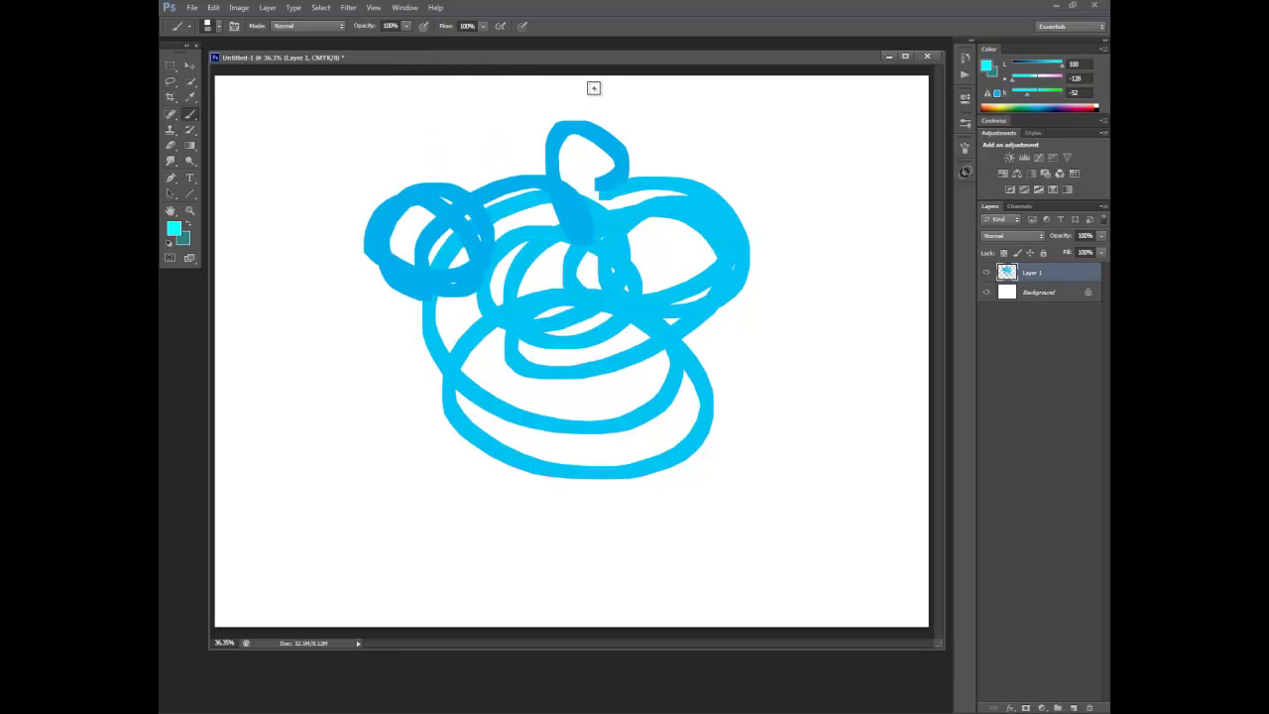
pyautogui.hotkey('ctrl', 'z')
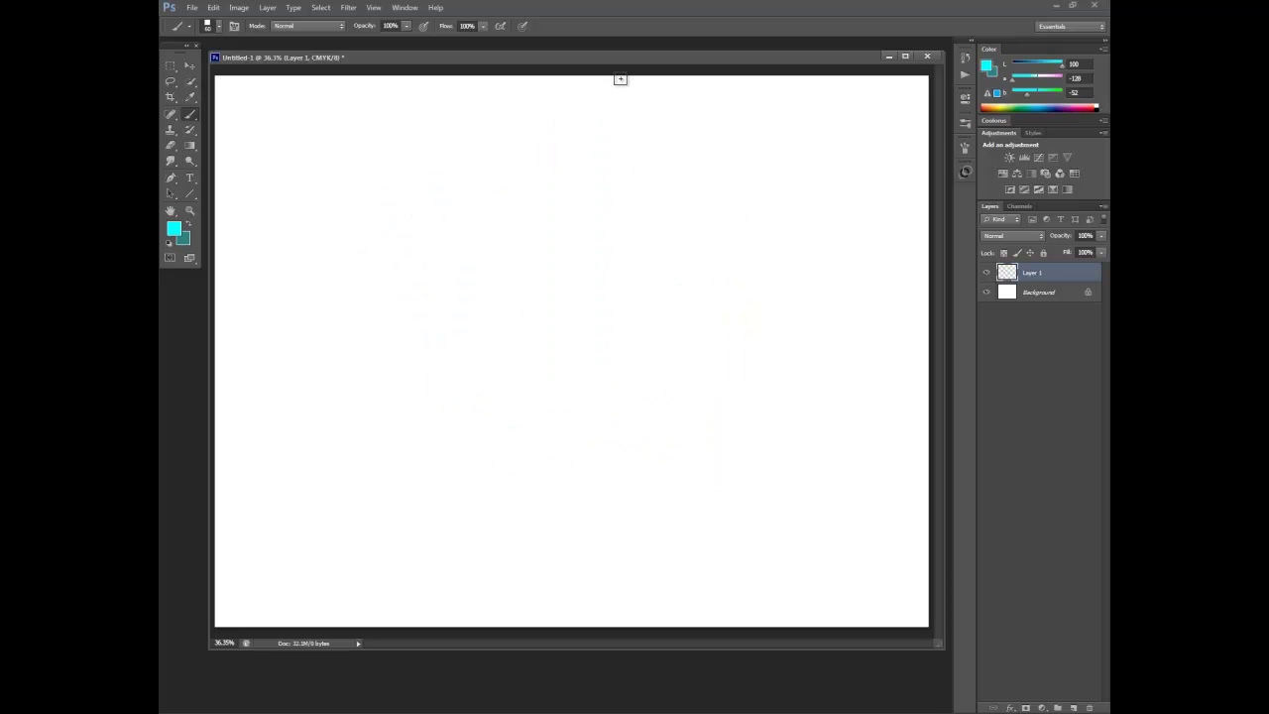
# Step: Convert the document back to RGB Color, keeping layers unflattened
pyautogui.click(176, 230)
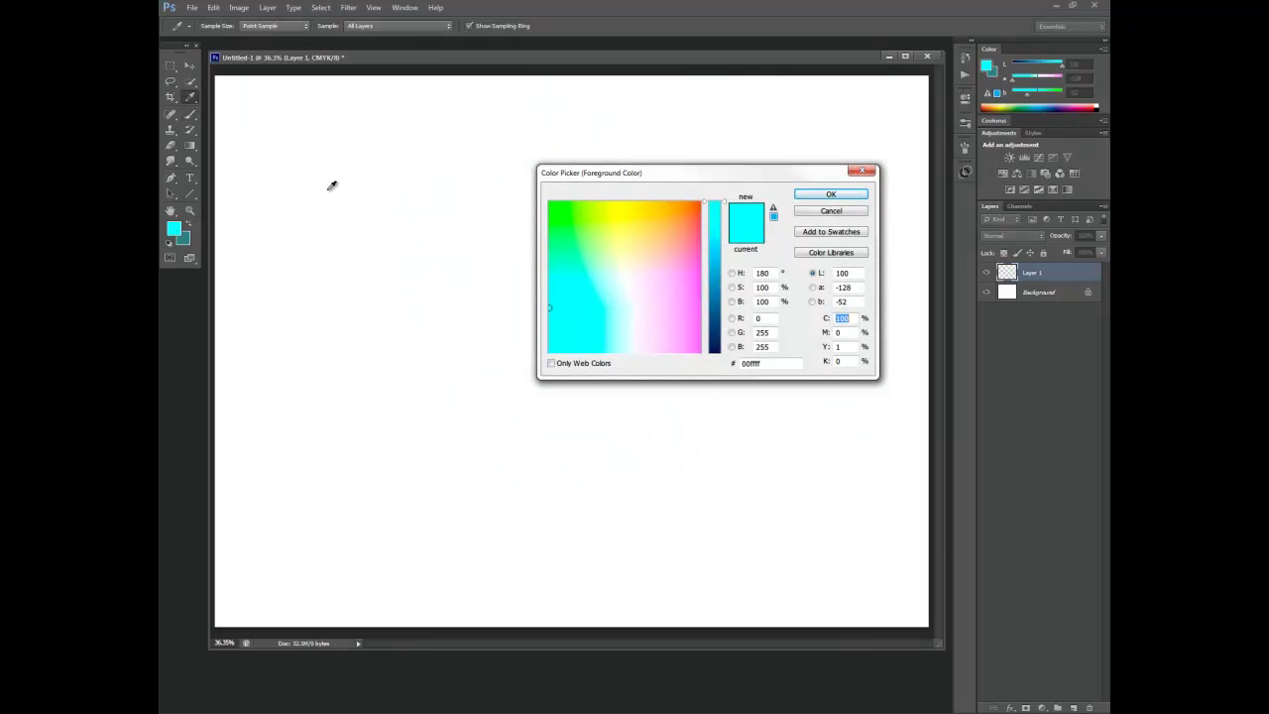
pyautogui.click(817, 210)
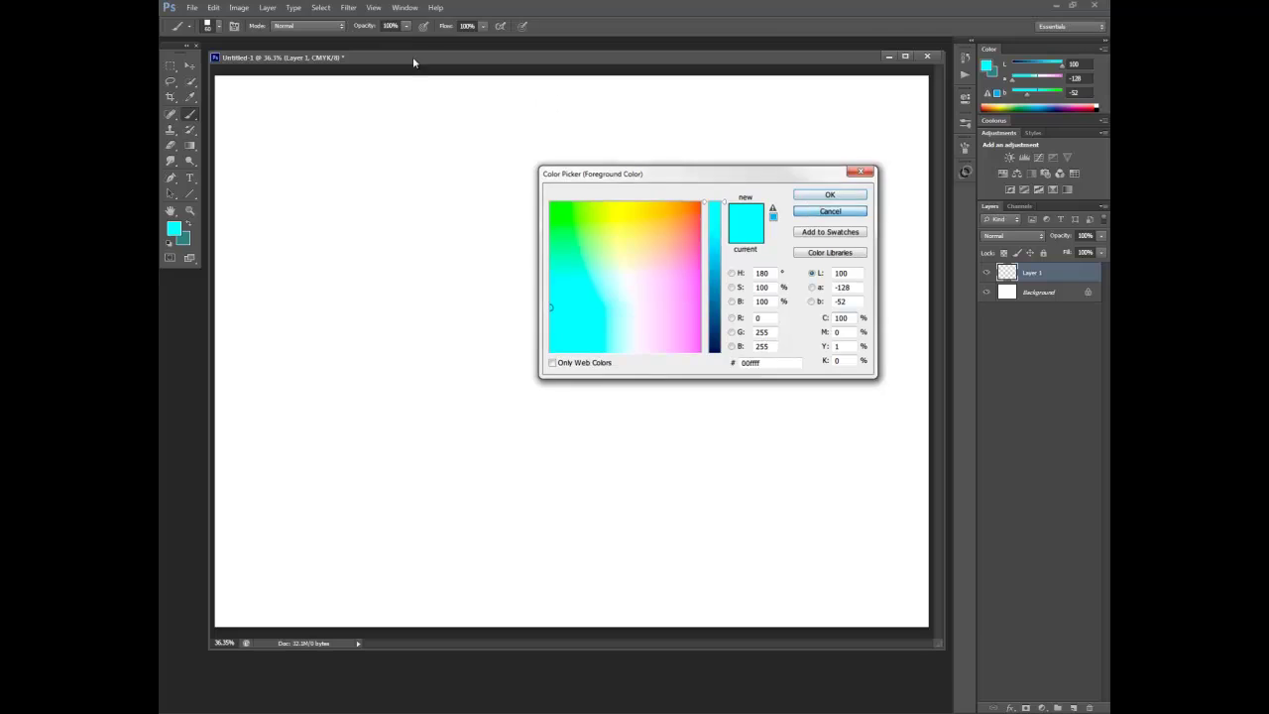
pyautogui.click(193, 8)
pyautogui.moveTo(239, 8)
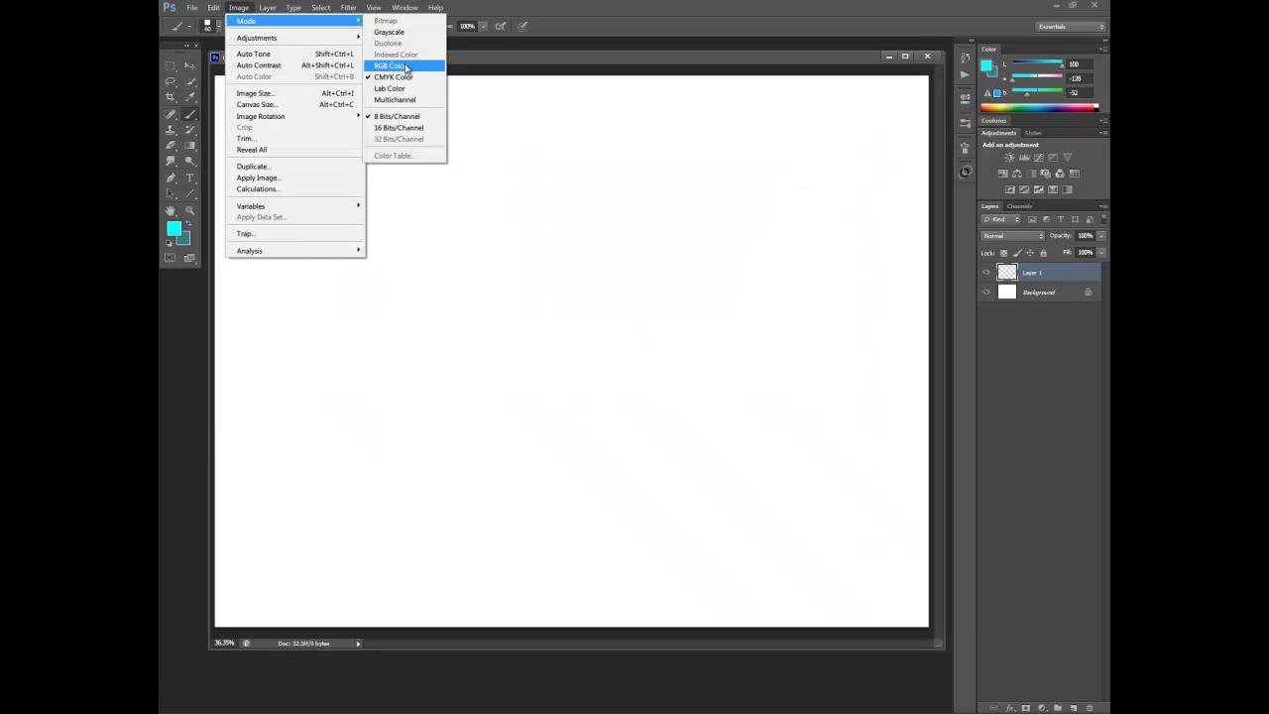
pyautogui.click(401, 63)
pyautogui.click(720, 273)
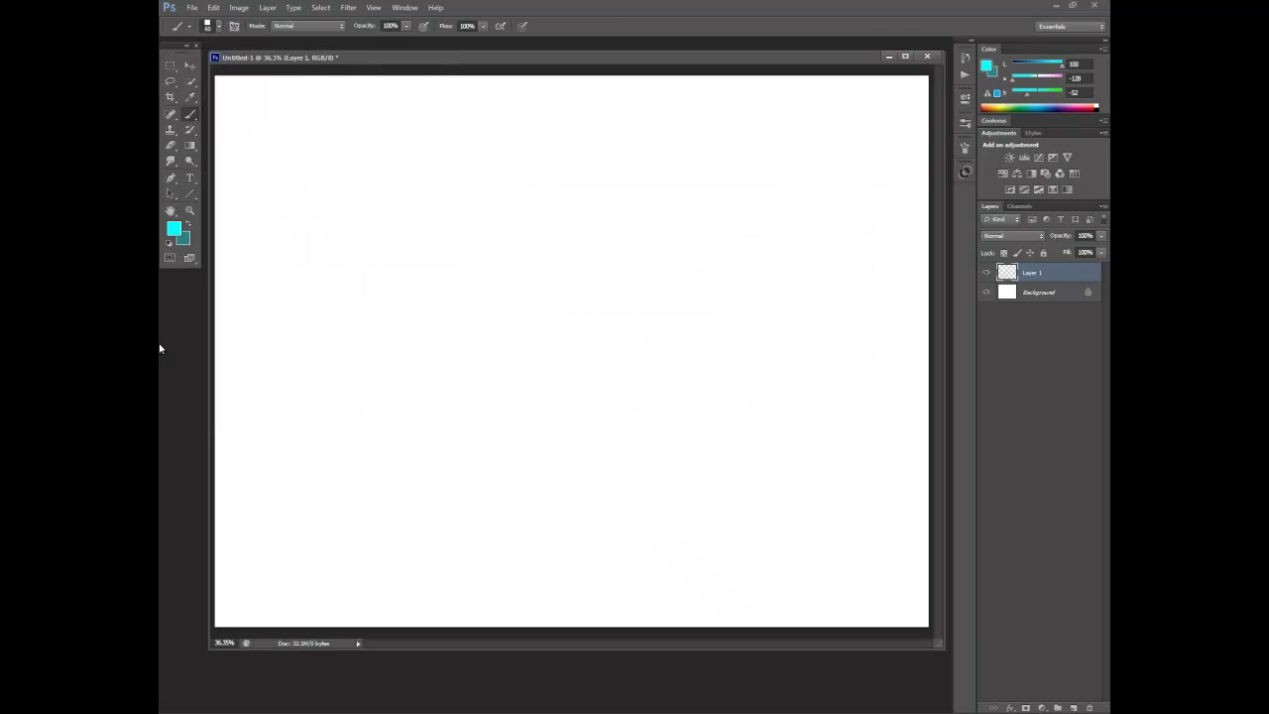
# Step: Reopen the foreground colour picker on cyan 00ffff and move the dialog lower
pyautogui.click(176, 230)
pyautogui.moveTo(608, 177); pyautogui.dragTo(502, 232)
pyautogui.click(374, 8)
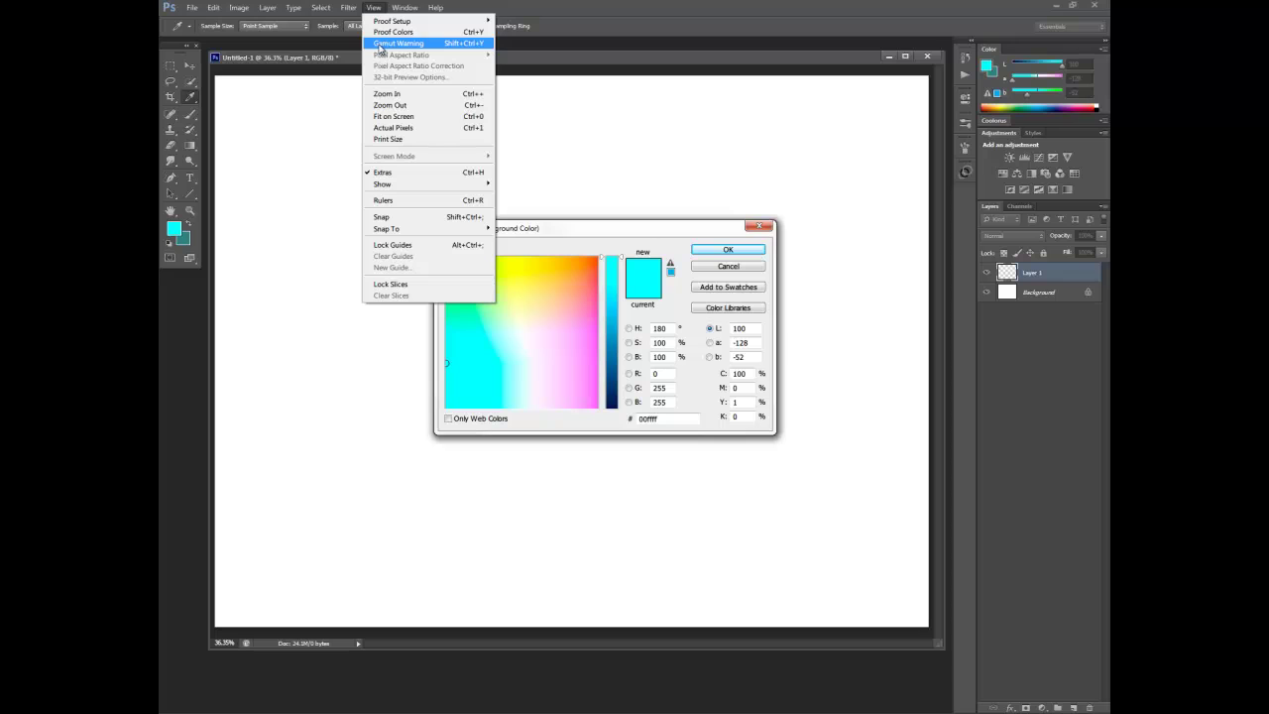
# Step: Turn on View > Gamut Warning while the colour picker is open
pyautogui.click(381, 45)
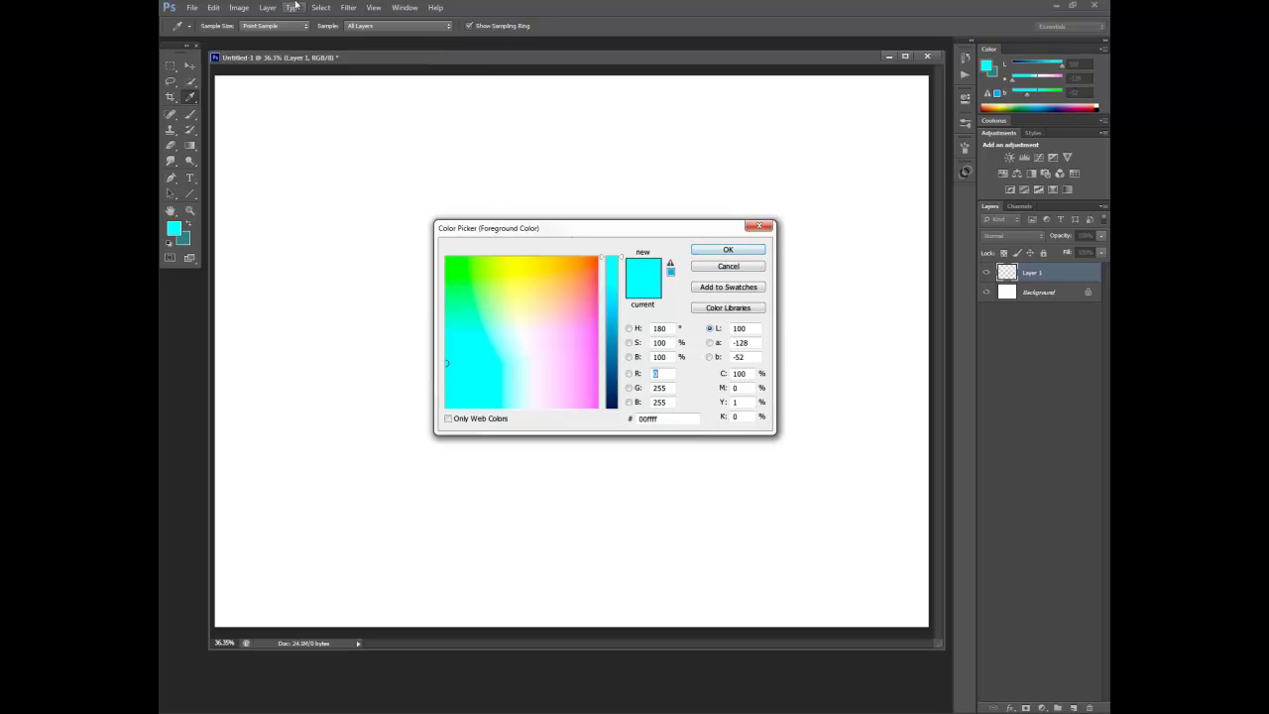
pyautogui.click(369, 8)
pyautogui.click(381, 45)
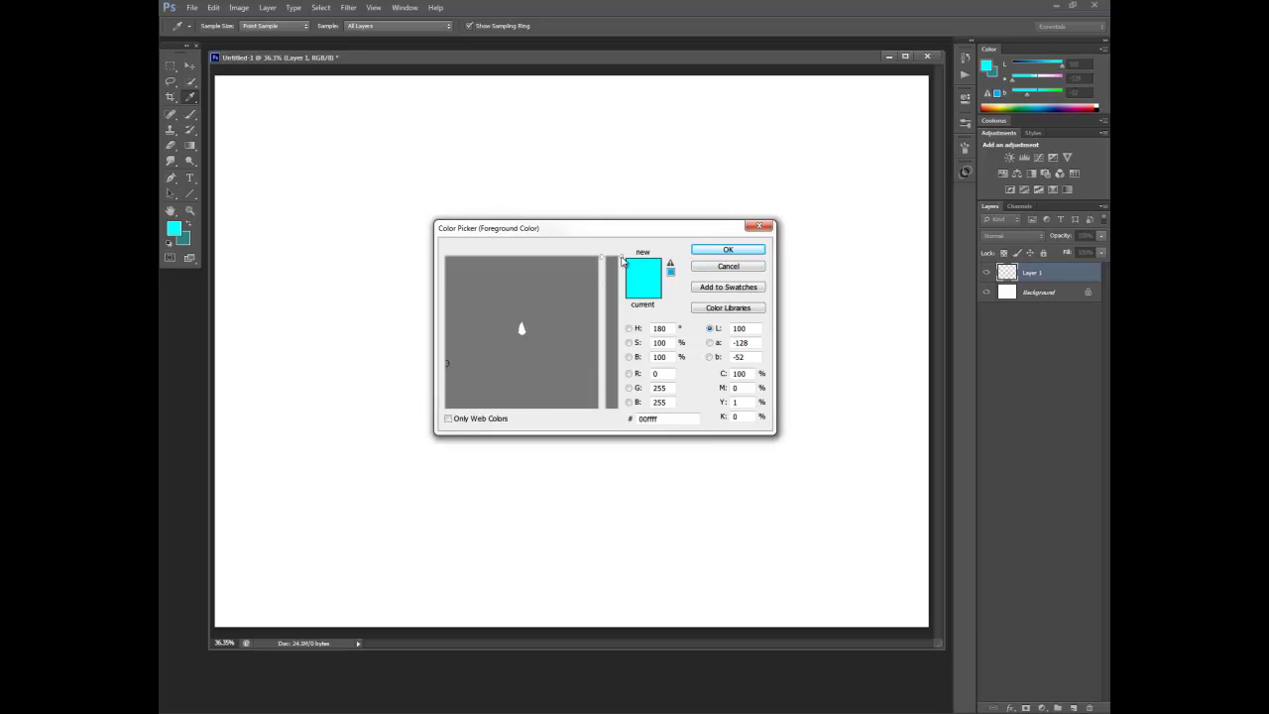
# Step: Lower Lab lightness to 11, enter 255, and sample near-white colours in the field
pyautogui.moveTo(622, 260)
pyautogui.mouseDown()
pyautogui.moveTo(617, 407)
pyautogui.moveTo(620, 240)
pyautogui.mouseUp()
pyautogui.write('255')
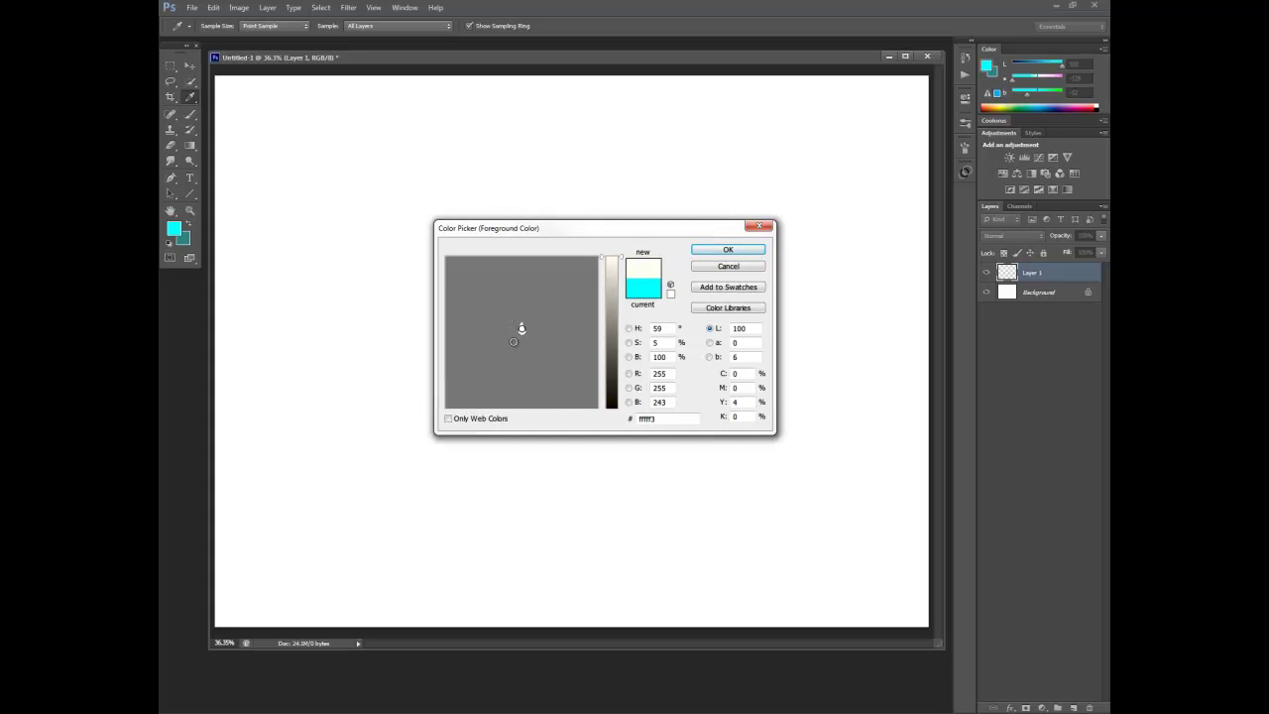
pyautogui.click(519, 329)
pyautogui.click(521, 327)
# Step: Lower lightness to about 55 and pick colours in the patch, ending on red Lab 50, 73, 52
pyautogui.moveTo(620, 337)
pyautogui.mouseDown()
pyautogui.moveTo(620, 324)
pyautogui.moveTo(620, 335)
pyautogui.mouseUp()
pyautogui.moveTo(543, 319)
pyautogui.mouseDown()
pyautogui.moveTo(541, 344)
pyautogui.moveTo(550, 333)
pyautogui.mouseUp()
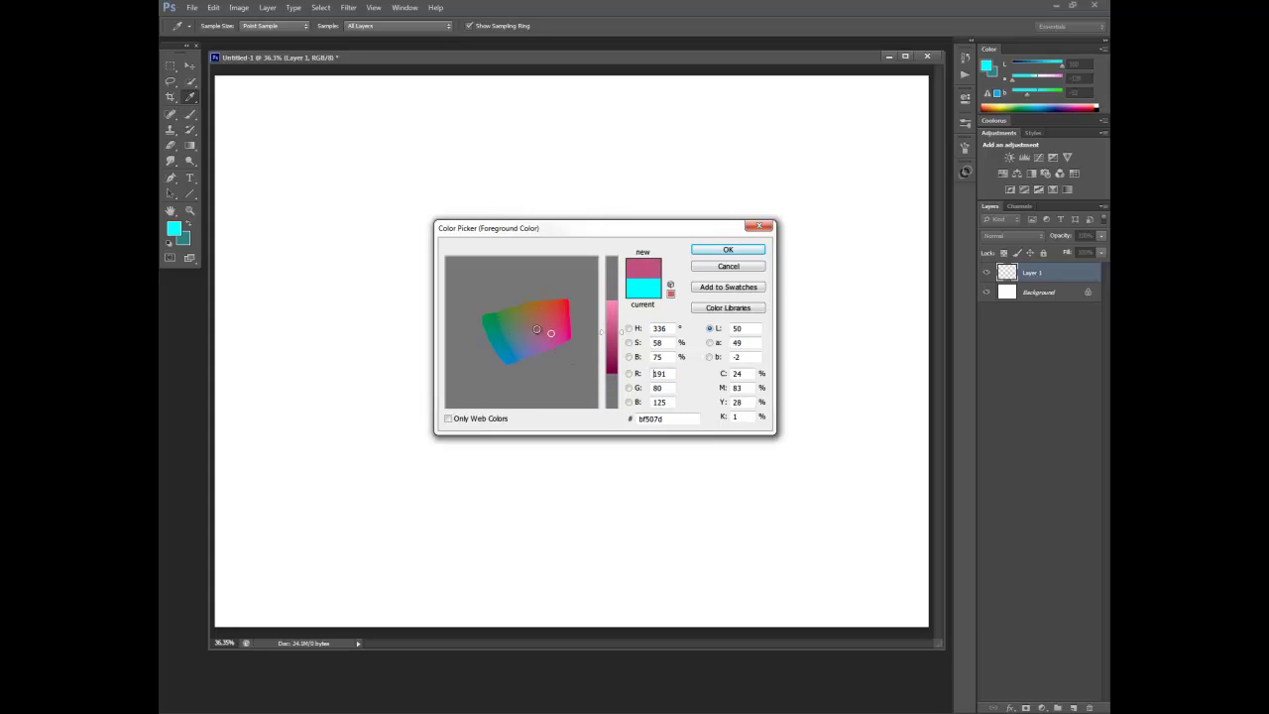
pyautogui.moveTo(550, 319)
pyautogui.mouseDown()
pyautogui.moveTo(566, 303)
pyautogui.moveTo(561, 315)
pyautogui.moveTo(526, 307)
pyautogui.moveTo(500, 343)
pyautogui.moveTo(494, 325)
pyautogui.moveTo(512, 331)
pyautogui.moveTo(544, 309)
pyautogui.moveTo(552, 323)
pyautogui.moveTo(560, 304)
pyautogui.moveTo(545, 307)
pyautogui.mouseUp()
# Step: Pick the saturated red at the patch corner and raise lightness slightly to 55
pyautogui.moveTo(544, 306); pyautogui.dragTo(565, 299)
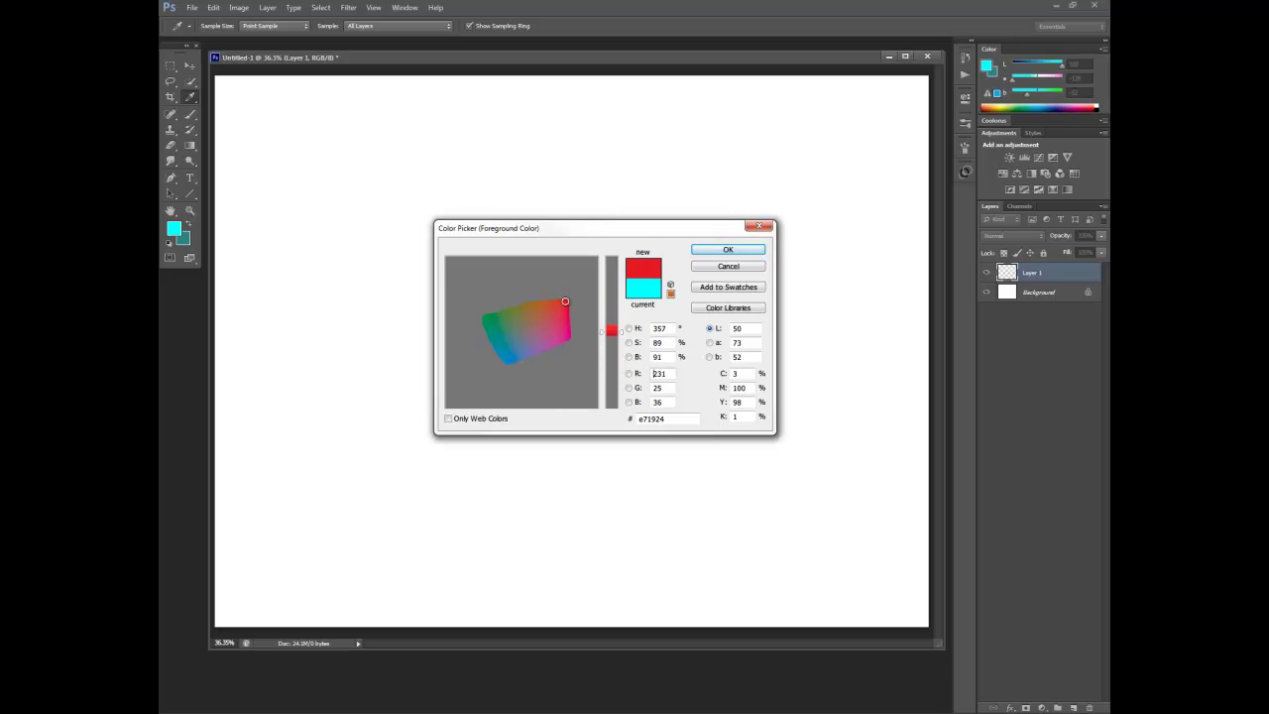
pyautogui.click(653, 373)
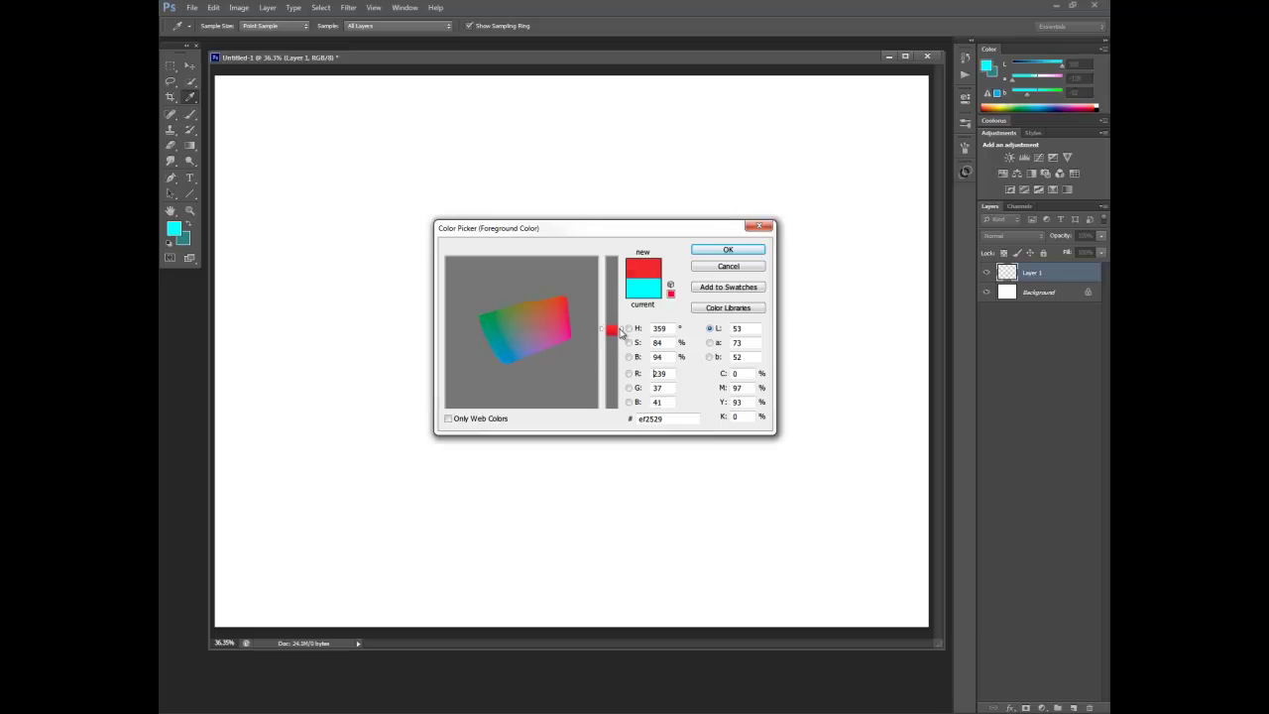
pyautogui.moveTo(621, 333); pyautogui.dragTo(621, 331)
# Step: Move to neutral grey, raise lightness to 85, then sweep the patch to red Lab 49, 64, 51
pyautogui.moveTo(519, 338)
pyautogui.mouseDown()
pyautogui.moveTo(530, 328)
pyautogui.moveTo(521, 341)
pyautogui.mouseUp()
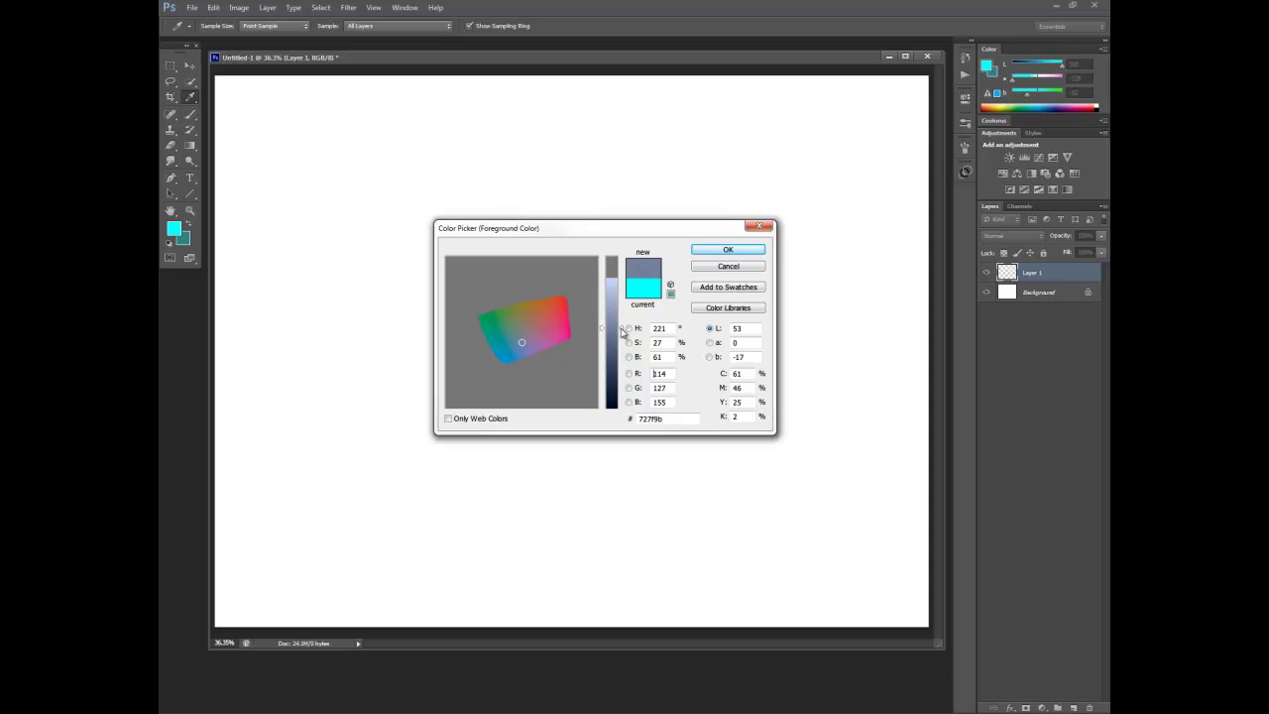
pyautogui.moveTo(622, 329)
pyautogui.mouseDown()
pyautogui.moveTo(627, 276)
pyautogui.moveTo(625, 424)
pyautogui.moveTo(624, 334)
pyautogui.mouseUp()
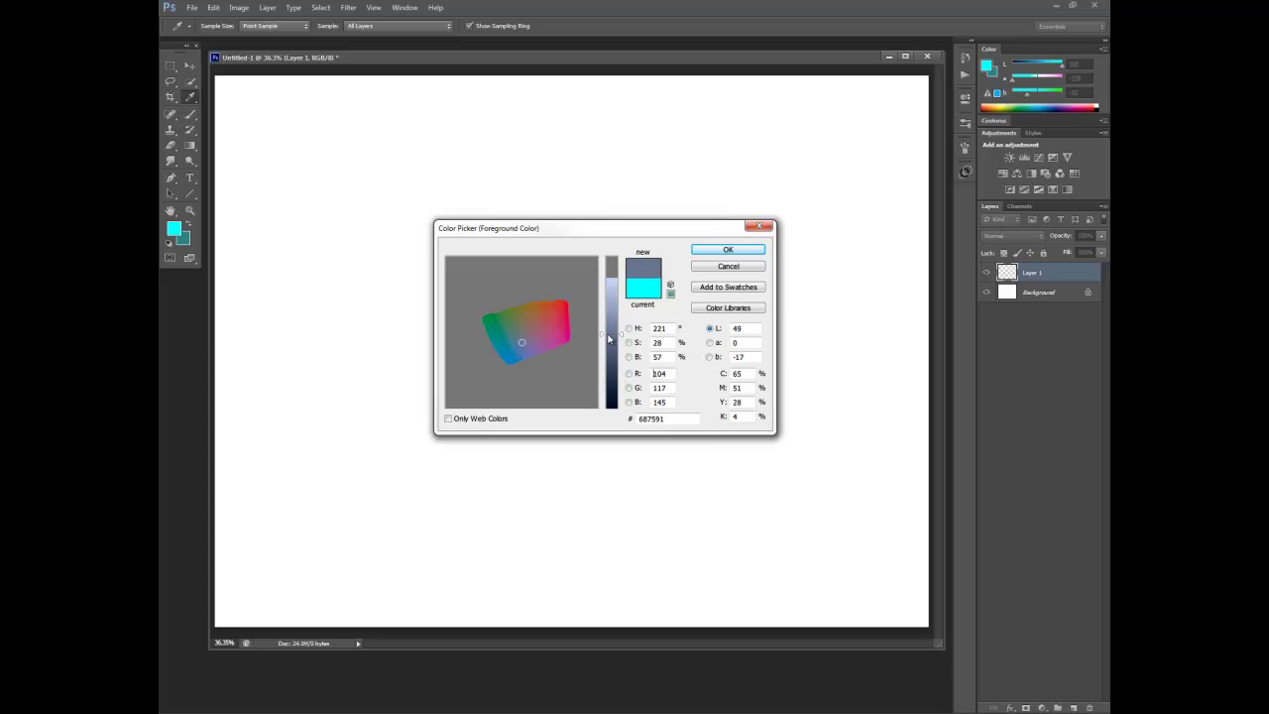
pyautogui.moveTo(492, 326)
pyautogui.mouseDown()
pyautogui.moveTo(498, 335)
pyautogui.moveTo(557, 309)
pyautogui.moveTo(559, 339)
pyautogui.moveTo(562, 312)
pyautogui.moveTo(498, 317)
pyautogui.moveTo(489, 333)
pyautogui.moveTo(488, 321)
pyautogui.moveTo(533, 324)
pyautogui.moveTo(518, 345)
pyautogui.moveTo(542, 345)
pyautogui.moveTo(501, 344)
pyautogui.moveTo(542, 320)
pyautogui.moveTo(516, 334)
pyautogui.mouseUp()
# Step: Pick a strong red, then raise lightness to 94 and sample a near-white in the smaller patch
pyautogui.moveTo(527, 329)
pyautogui.mouseDown()
pyautogui.moveTo(561, 302)
pyautogui.moveTo(565, 337)
pyautogui.moveTo(535, 349)
pyautogui.moveTo(501, 342)
pyautogui.moveTo(491, 325)
pyautogui.moveTo(560, 301)
pyautogui.mouseUp()
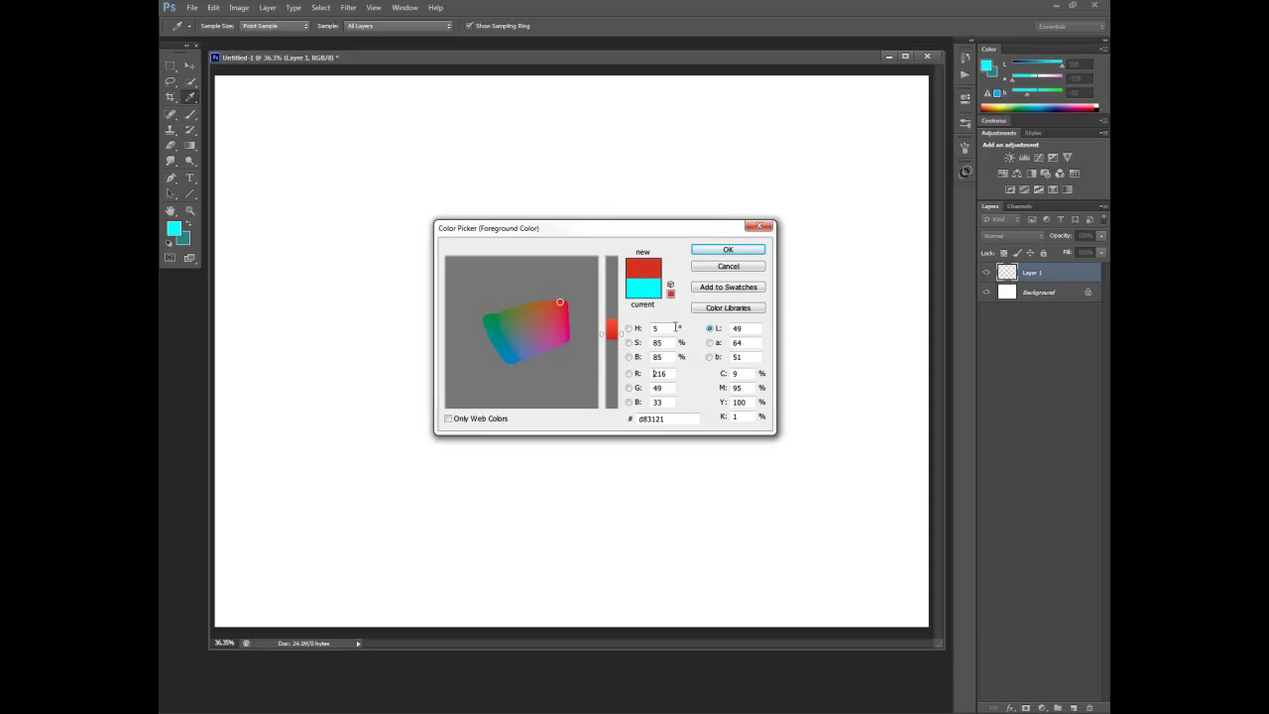
pyautogui.moveTo(622, 340); pyautogui.dragTo(616, 262)
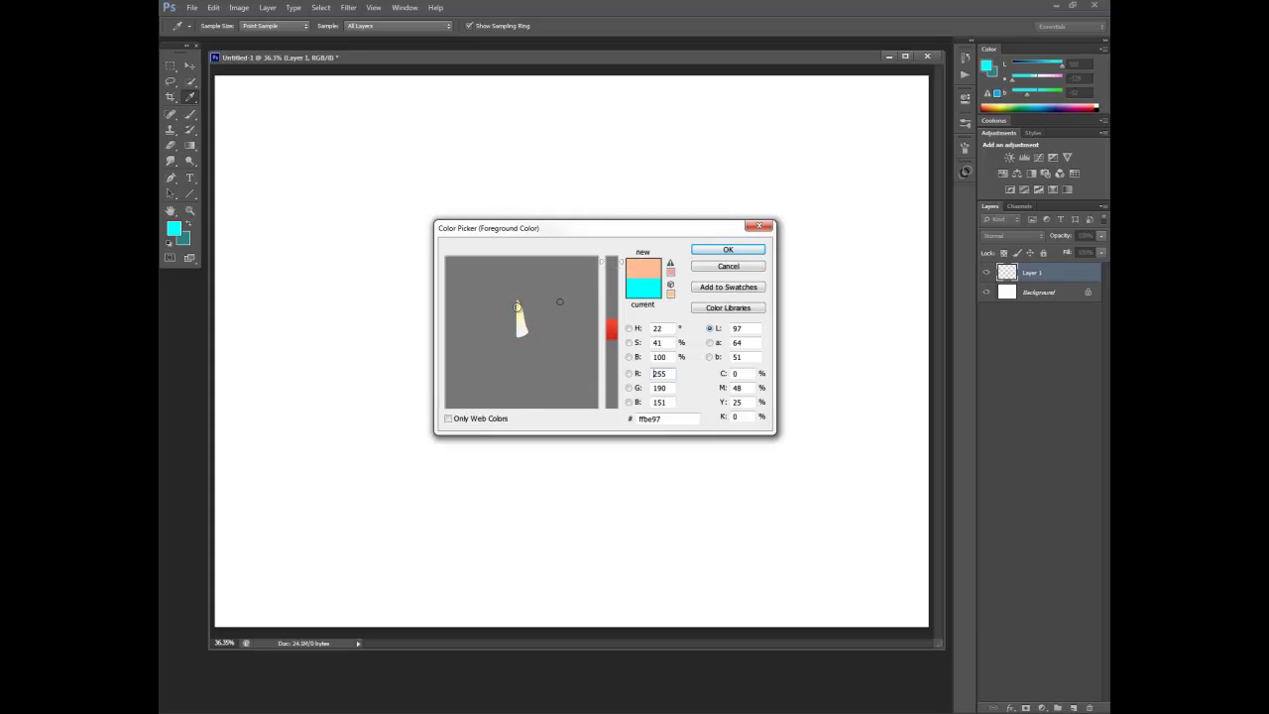
pyautogui.moveTo(516, 305)
pyautogui.mouseDown()
pyautogui.moveTo(523, 331)
pyautogui.moveTo(518, 305)
pyautogui.mouseUp()
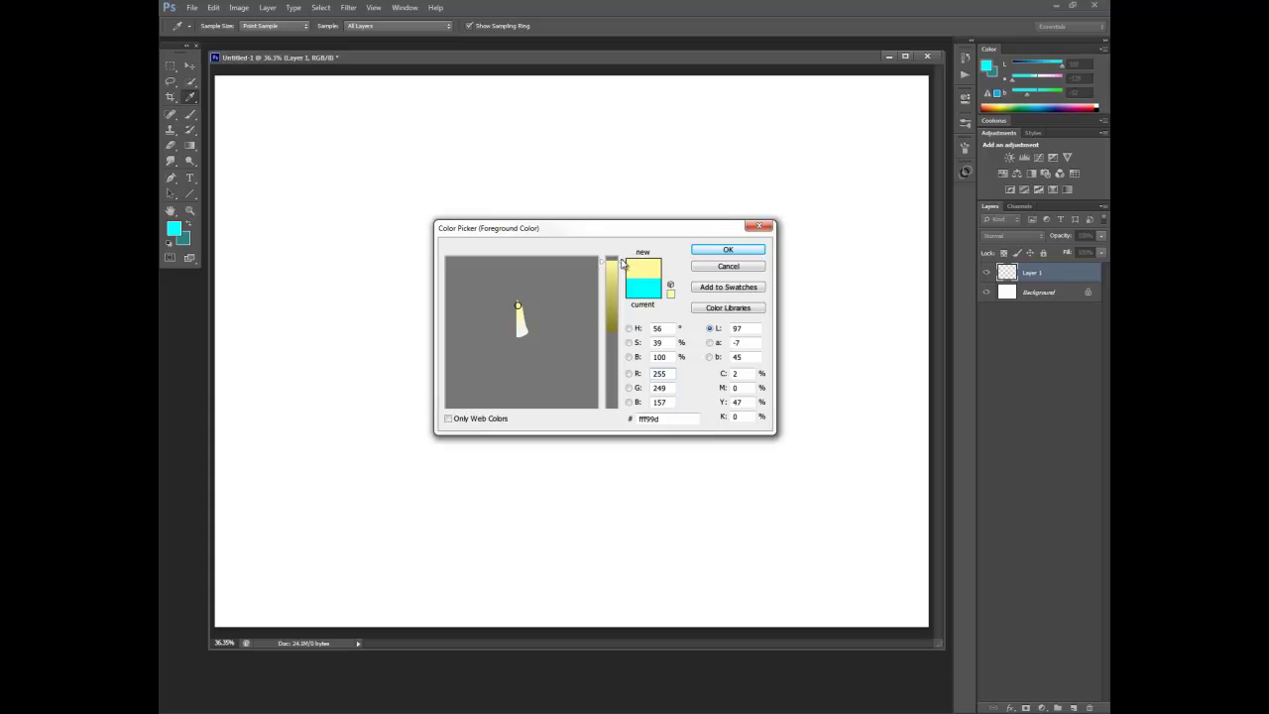
# Step: Lower lightness to about 66 then 40, sampling yellow-green and grey-teal colours in the patch
pyautogui.moveTo(622, 263); pyautogui.dragTo(618, 303)
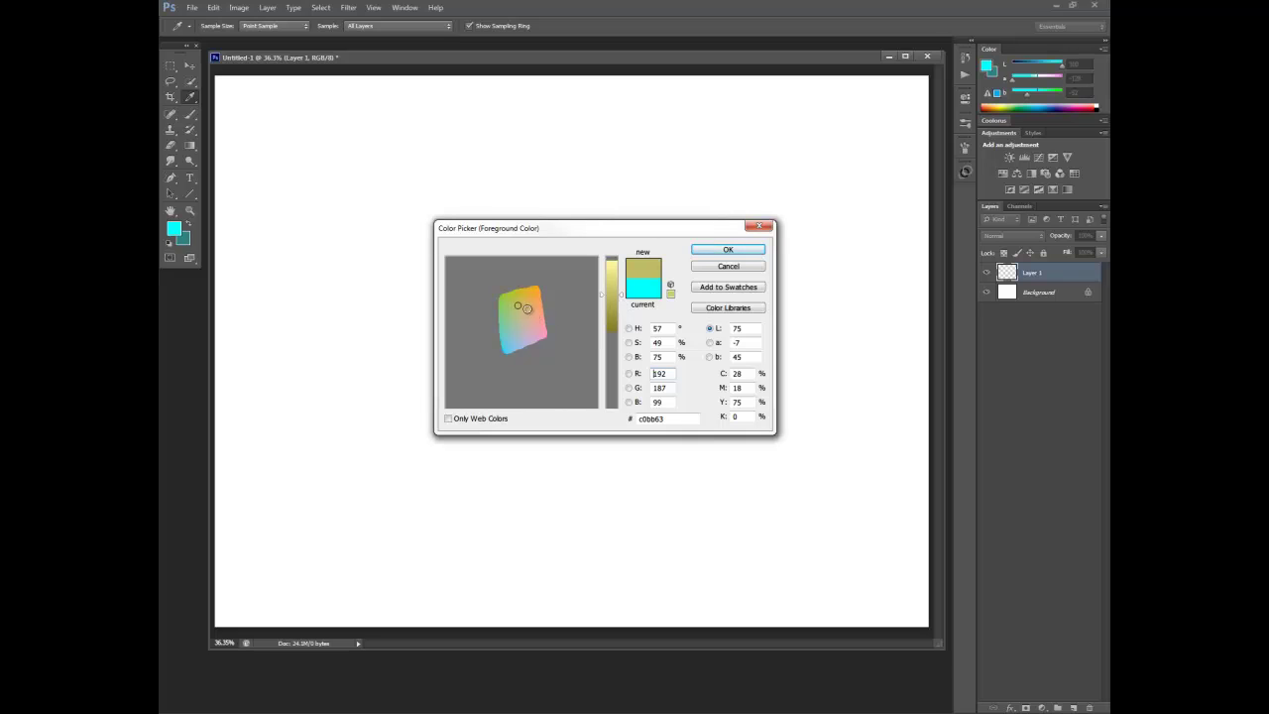
pyautogui.moveTo(520, 306)
pyautogui.mouseDown()
pyautogui.moveTo(508, 332)
pyautogui.moveTo(503, 298)
pyautogui.mouseUp()
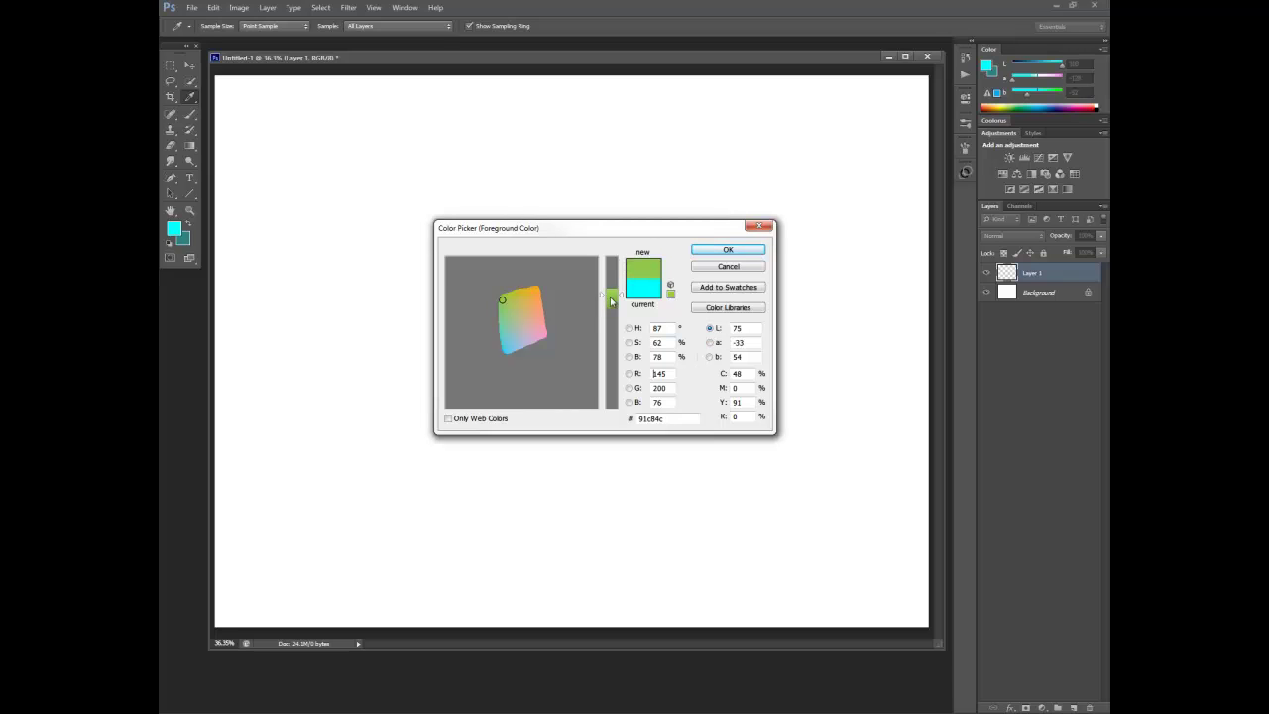
pyautogui.moveTo(623, 299); pyautogui.dragTo(623, 340)
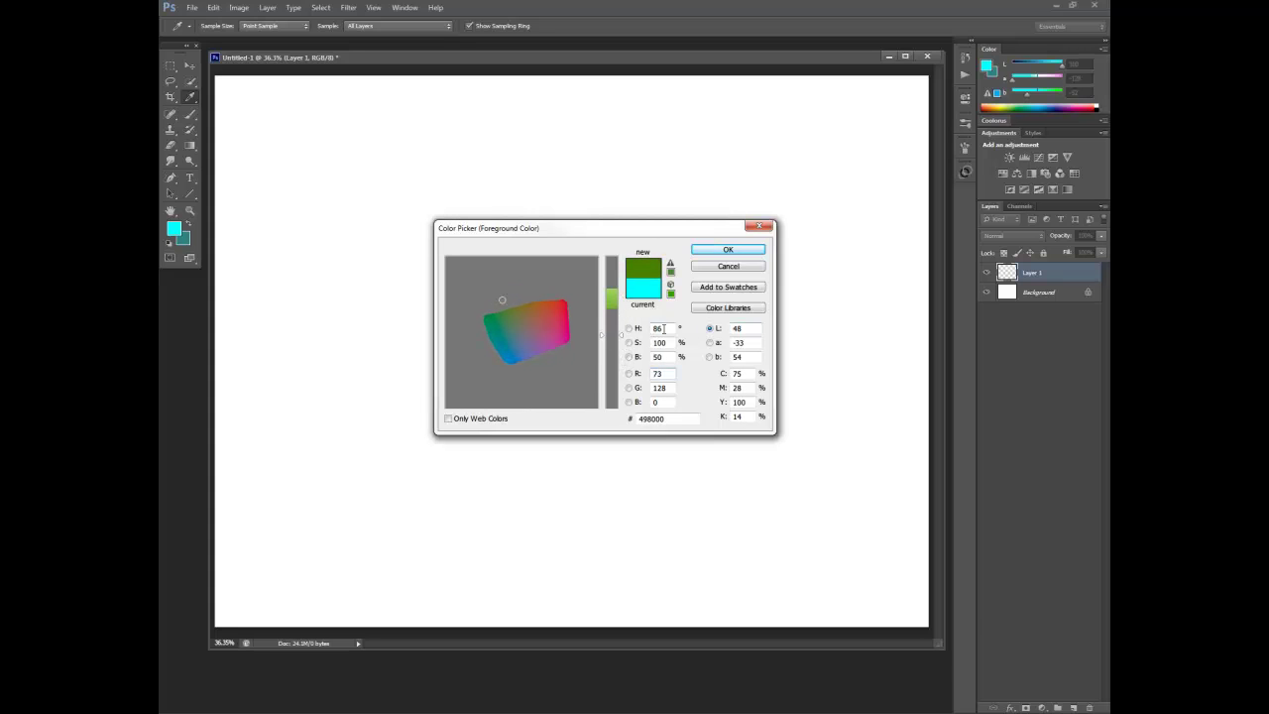
pyautogui.moveTo(494, 323)
pyautogui.mouseDown()
pyautogui.moveTo(515, 331)
pyautogui.moveTo(500, 320)
pyautogui.mouseUp()
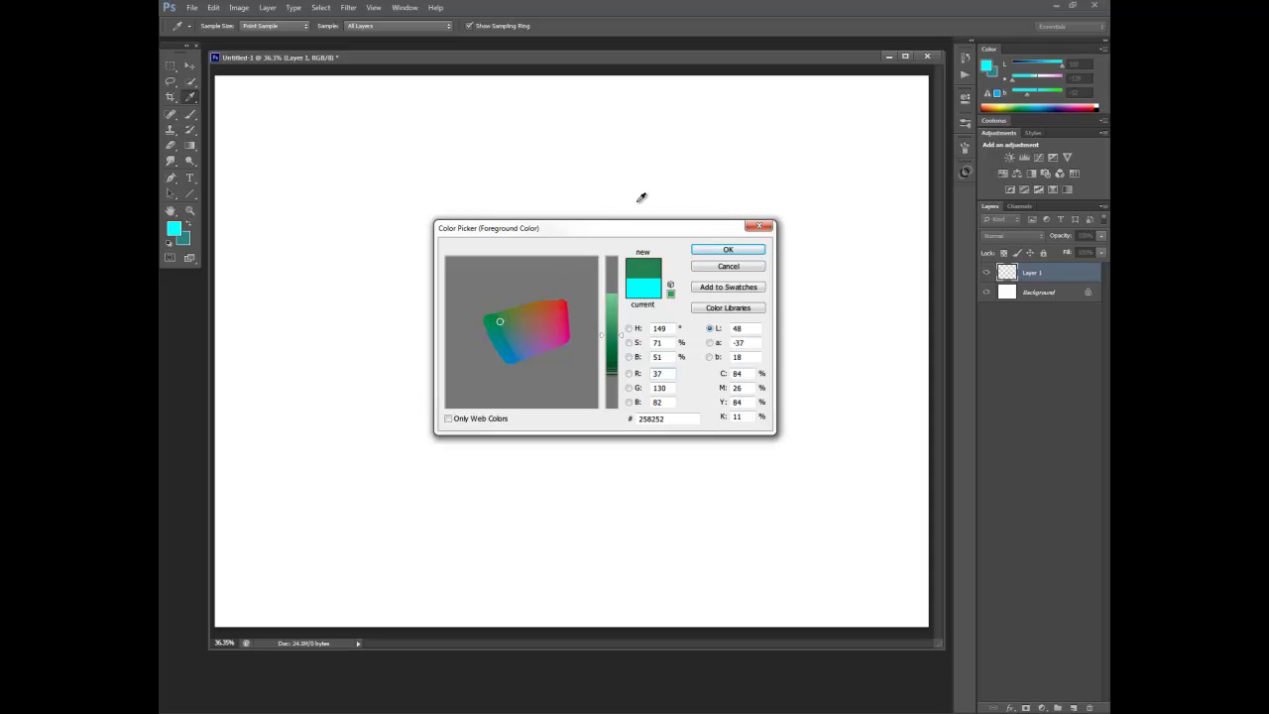
# Step: Dismiss the colour picker keeping cyan, and switch on View > Gamut Warning
pyautogui.click(718, 267)
pyautogui.press('b')
pyautogui.click(373, 7)
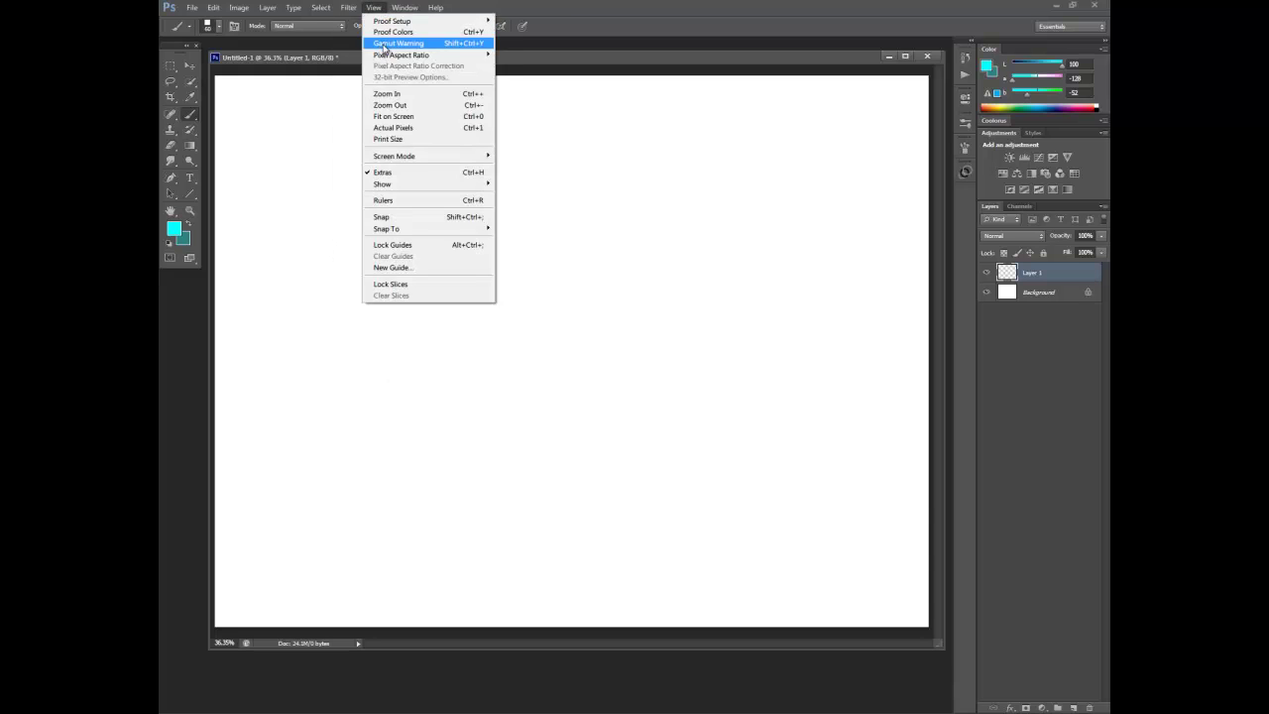
pyautogui.click(379, 44)
# Step: In the reopened foreground picker, confirm Gamut Warning and set L to 62 for sky blue 00aeed
pyautogui.click(174, 230)
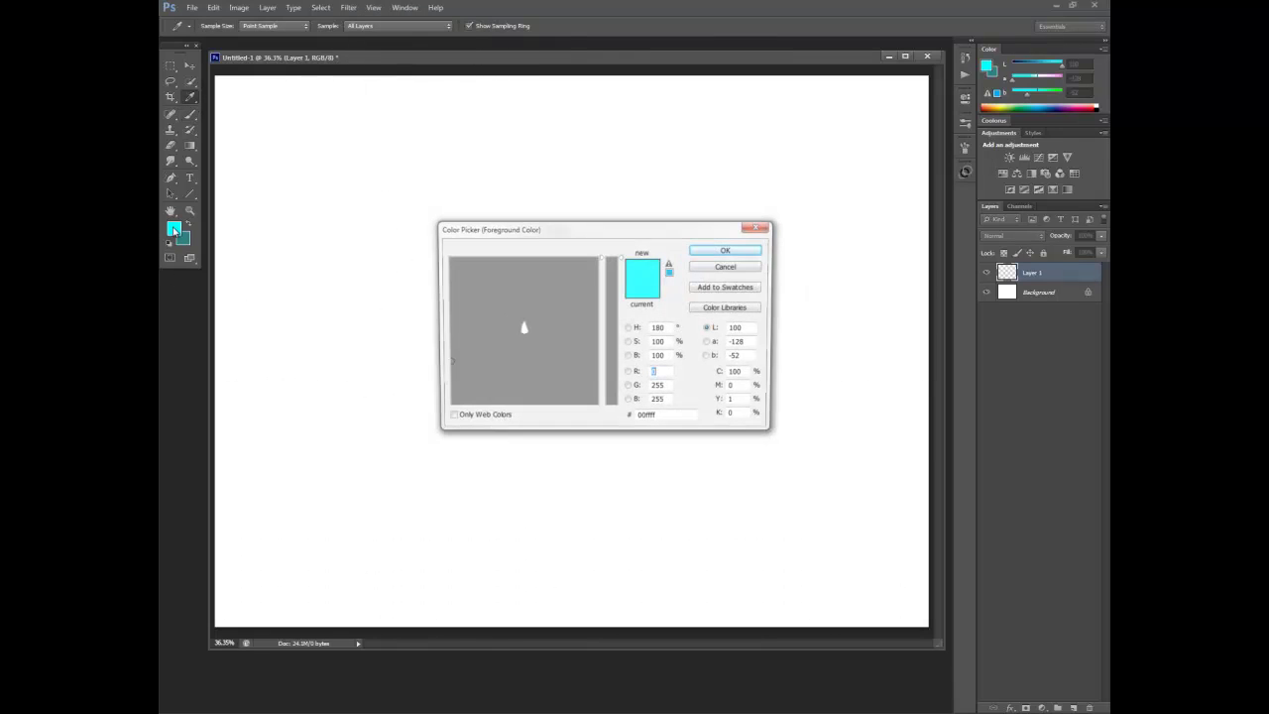
pyautogui.click(369, 10)
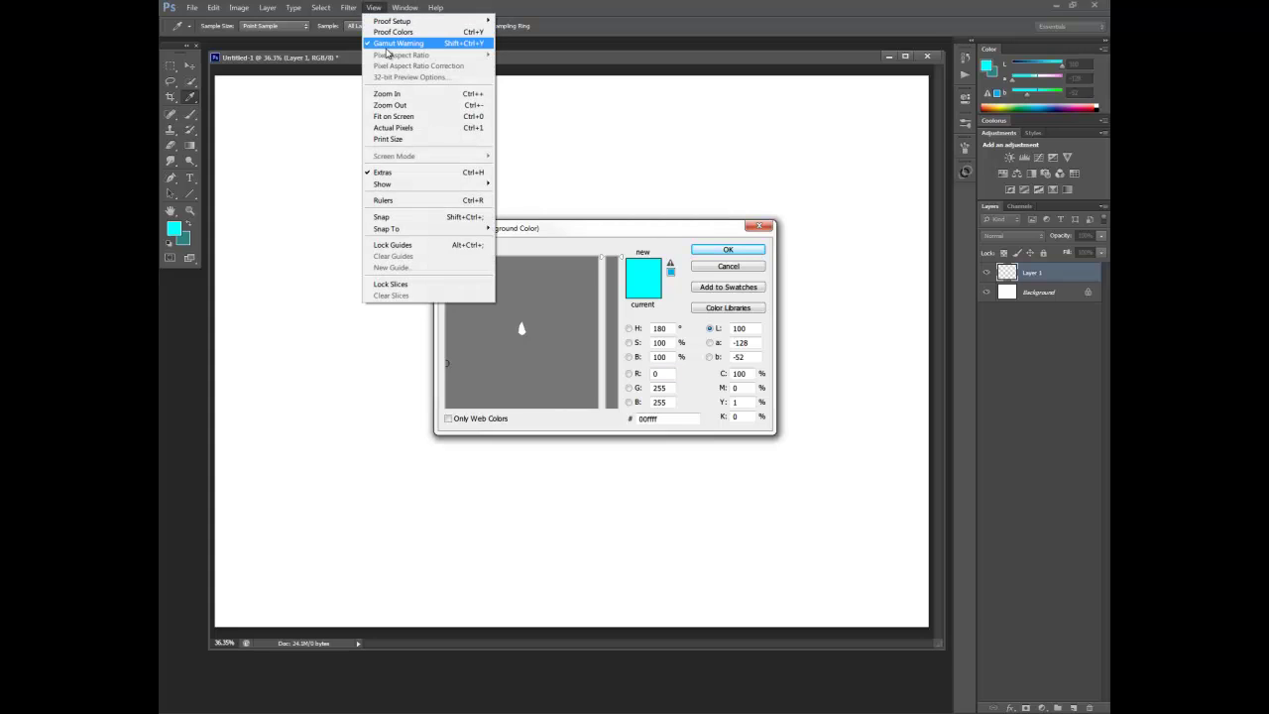
pyautogui.click(705, 226)
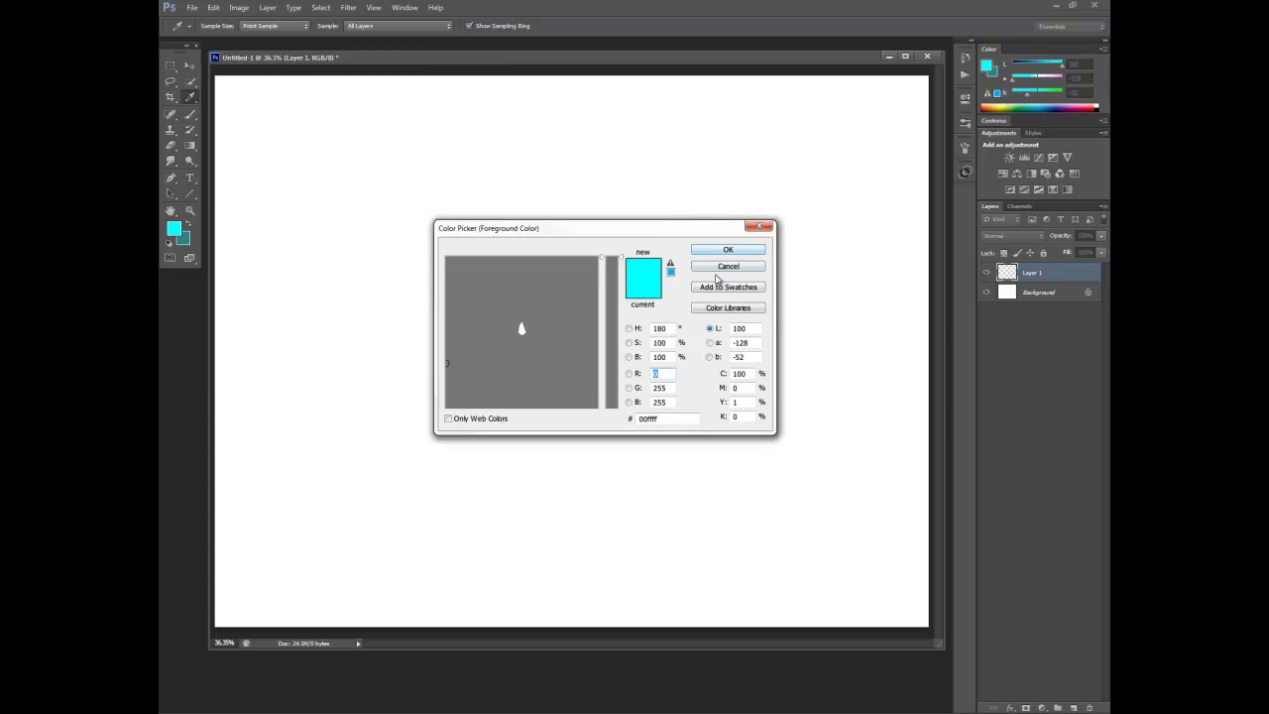
pyautogui.click(613, 314)
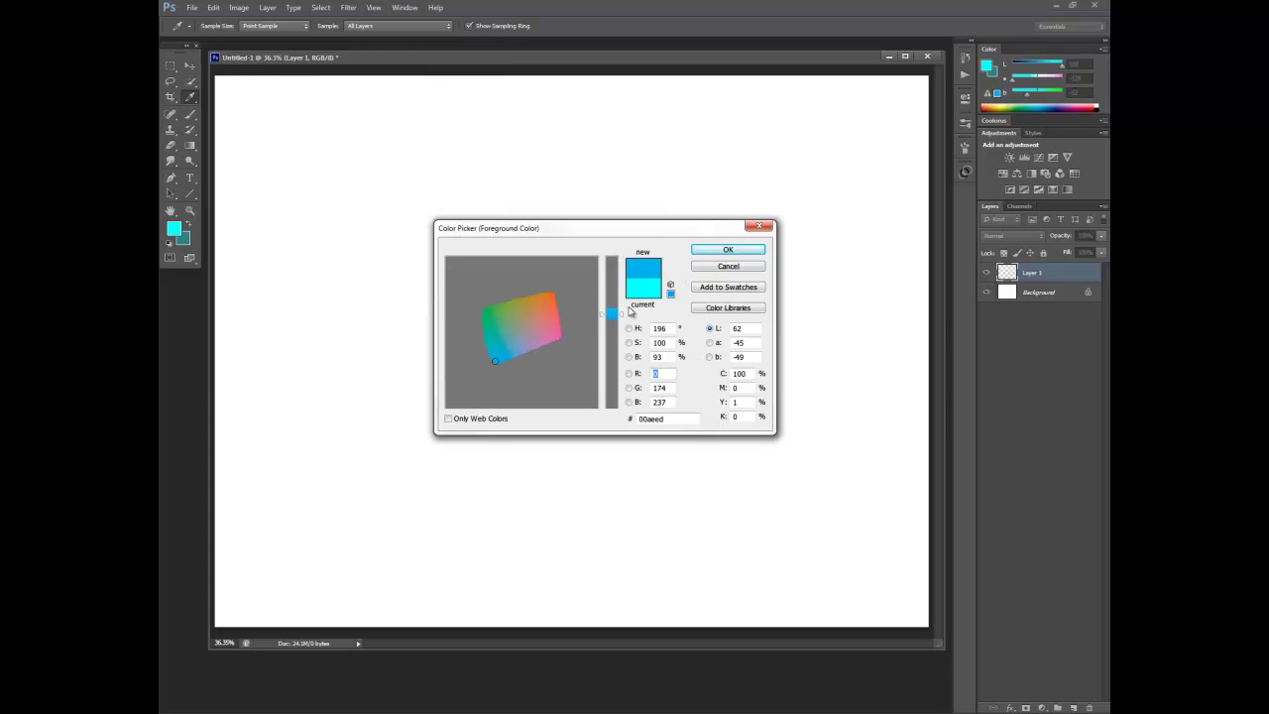